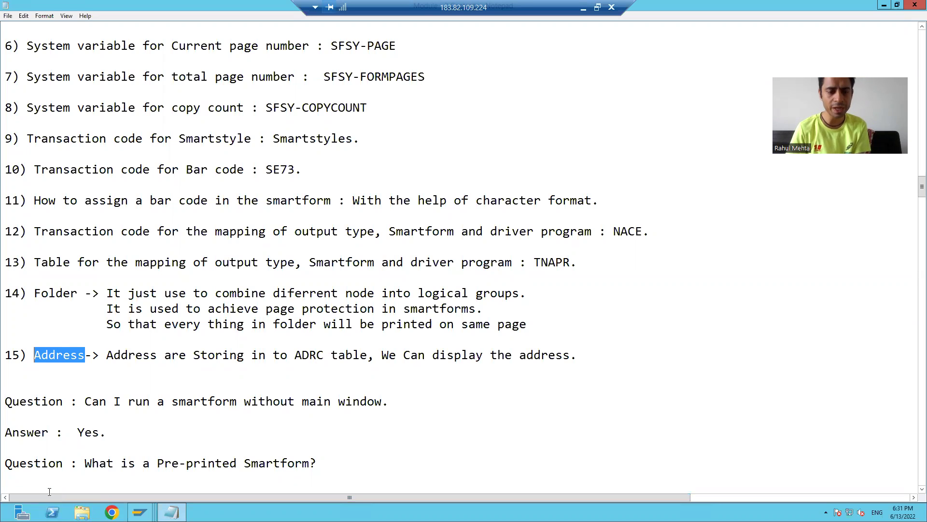
Switch to the ABAP Dictionary session, restart transaction SE11 and display the database table ADRC
click(140, 512)
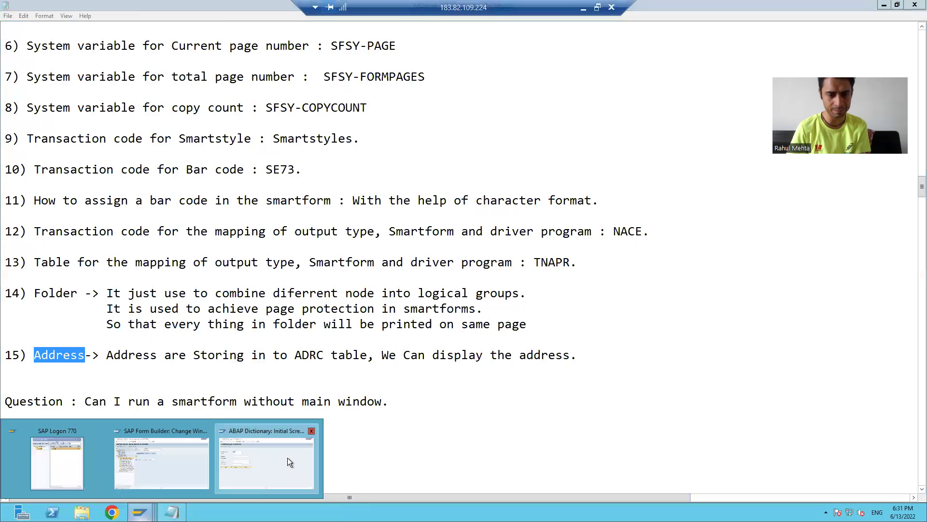
click(288, 457)
click(84, 37)
text(/nse11)
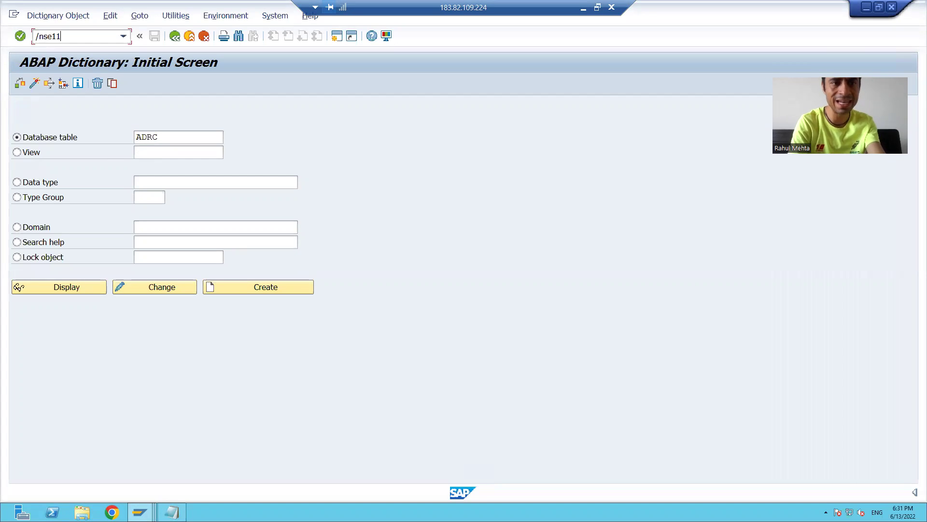
key(Return)
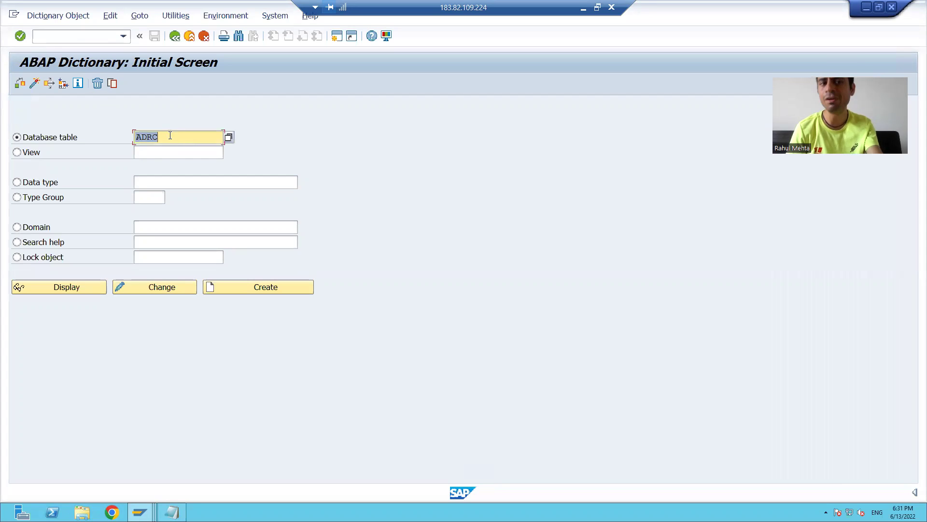
click(169, 138)
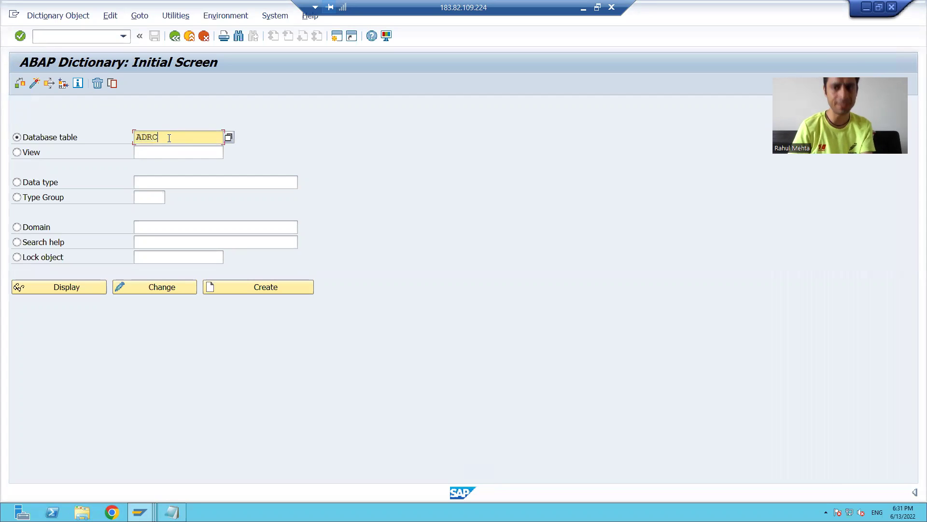
click(74, 287)
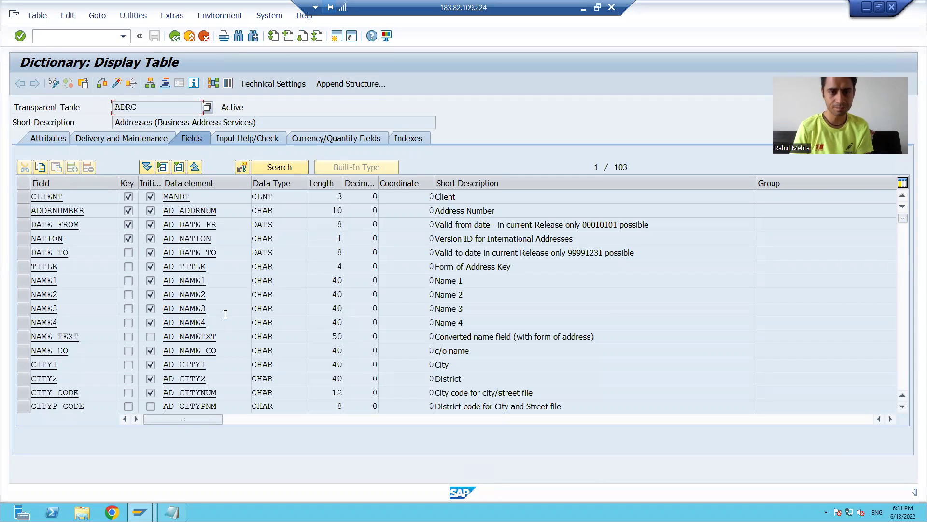
Highlight the ADDRNUMBER field of table ADRC, glance at the ZSF_ORDER_28 form session, and return to clear the highlight
click(23, 210)
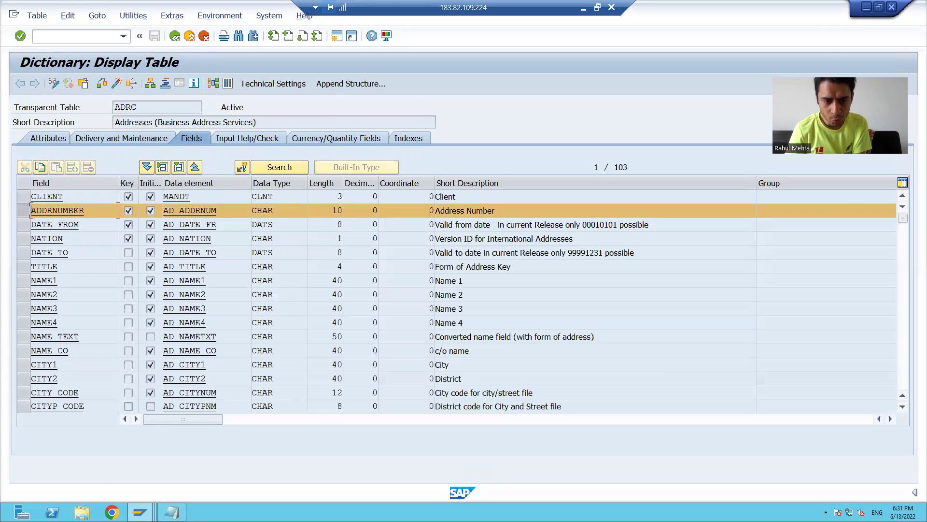
mouse_move(140, 511)
click(181, 477)
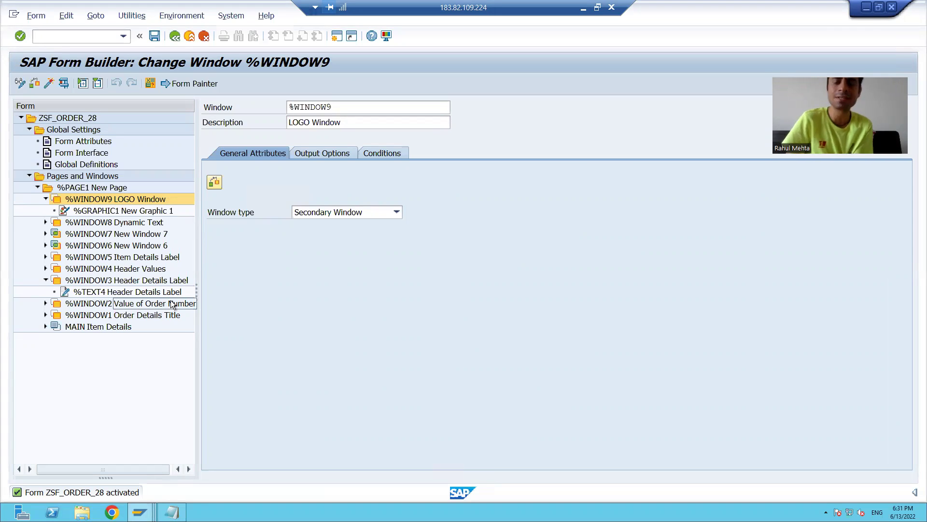
click(140, 512)
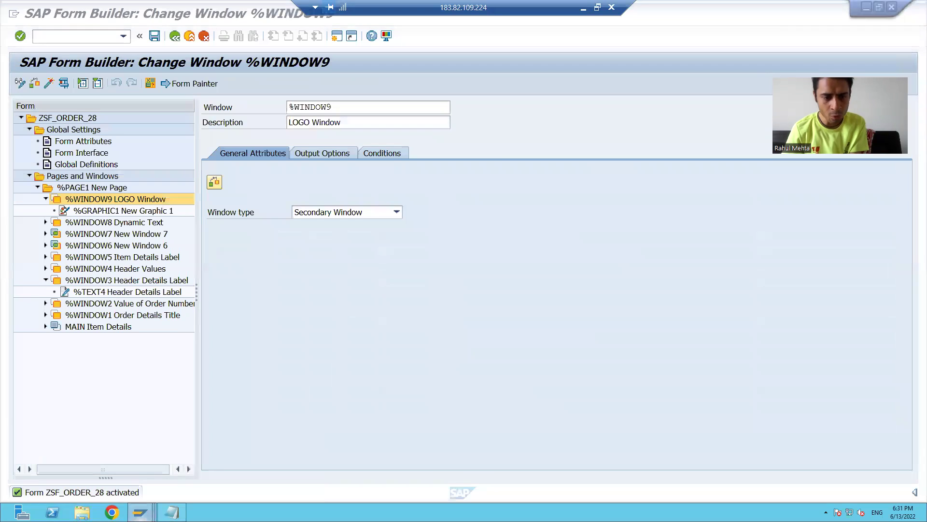
click(273, 469)
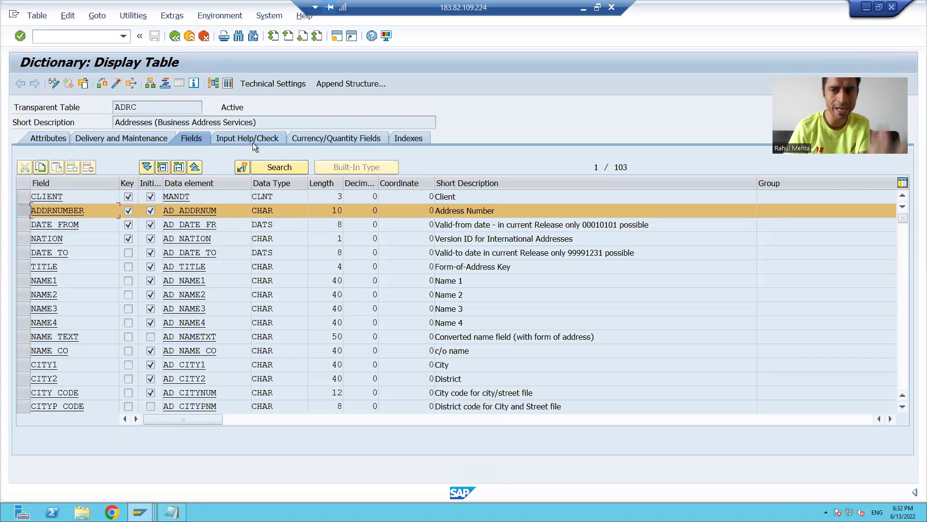
click(19, 212)
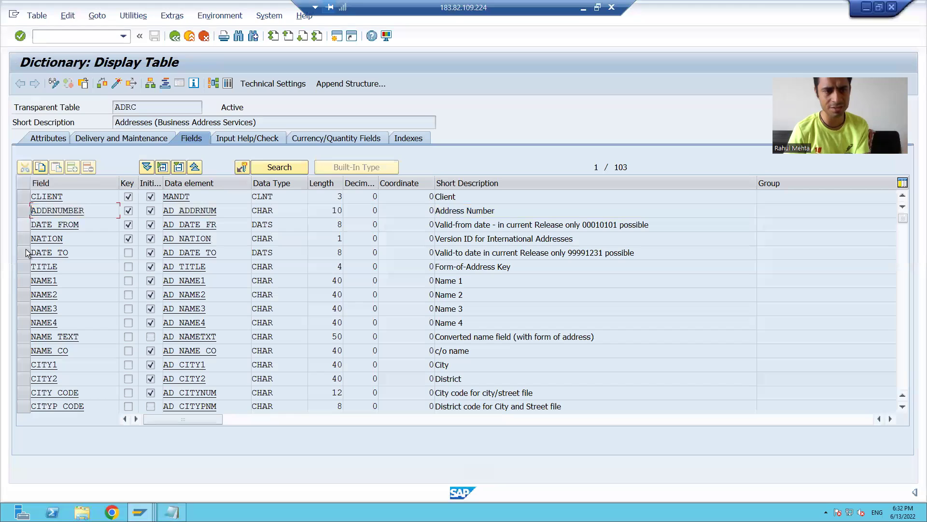
Highlight the NAME1, CITY1 and CITY_CODE fields in the ADRC field list
click(25, 280)
click(24, 364)
scroll(21, 356, down, 1)
click(25, 336)
click(24, 338)
click(25, 352)
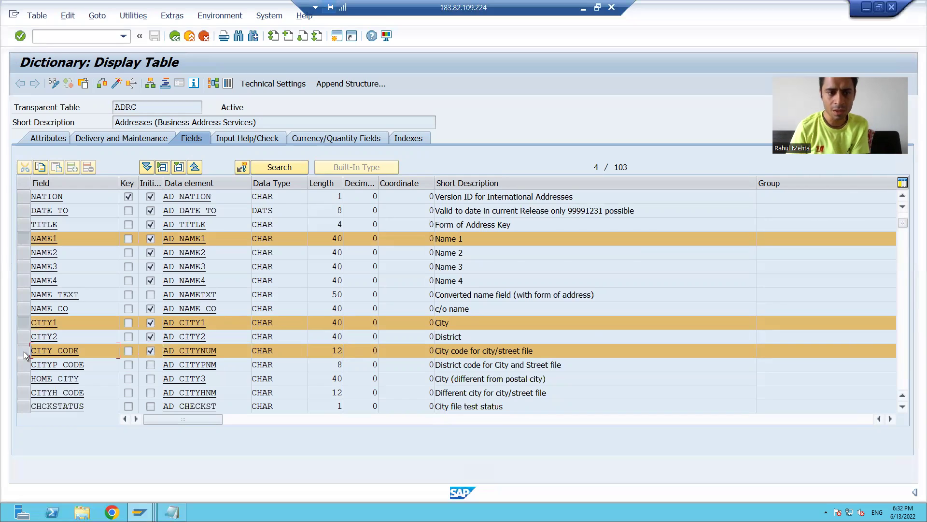
scroll(25, 352, up, 1)
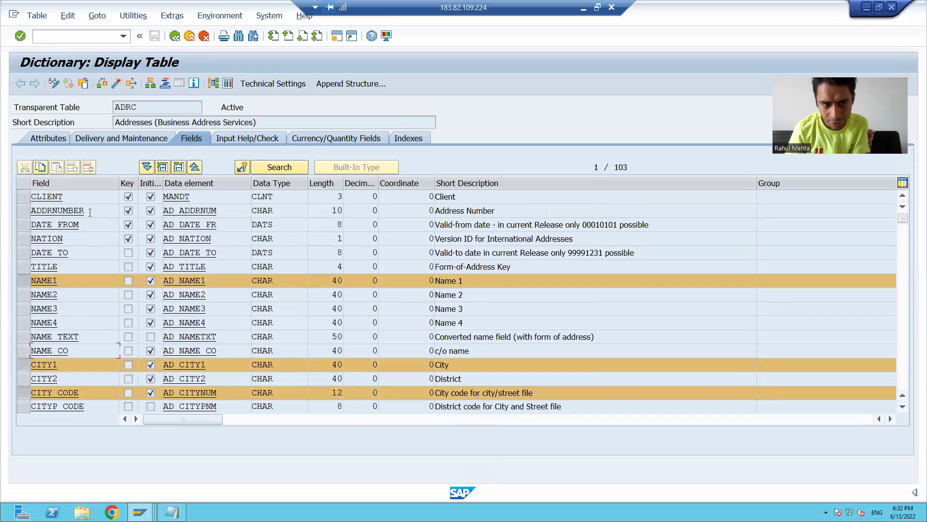
Point out the ADDRNUMBER key field name in the ADRC field list
drag(89, 213, 23, 211)
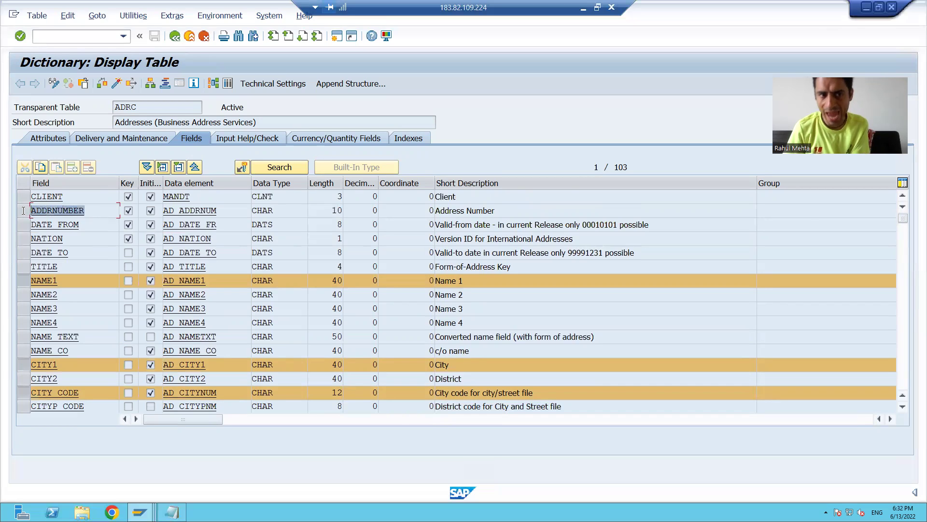
click(23, 210)
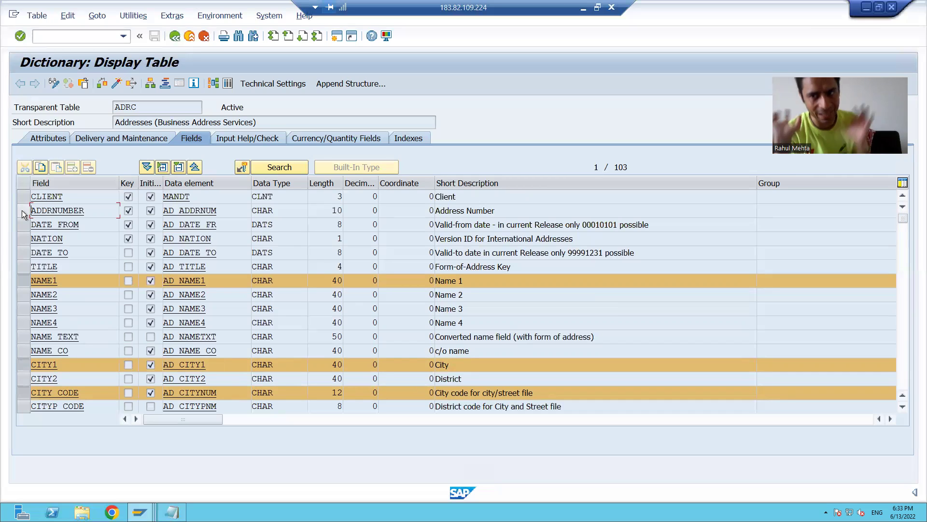
drag(85, 211, 29, 211)
click(28, 213)
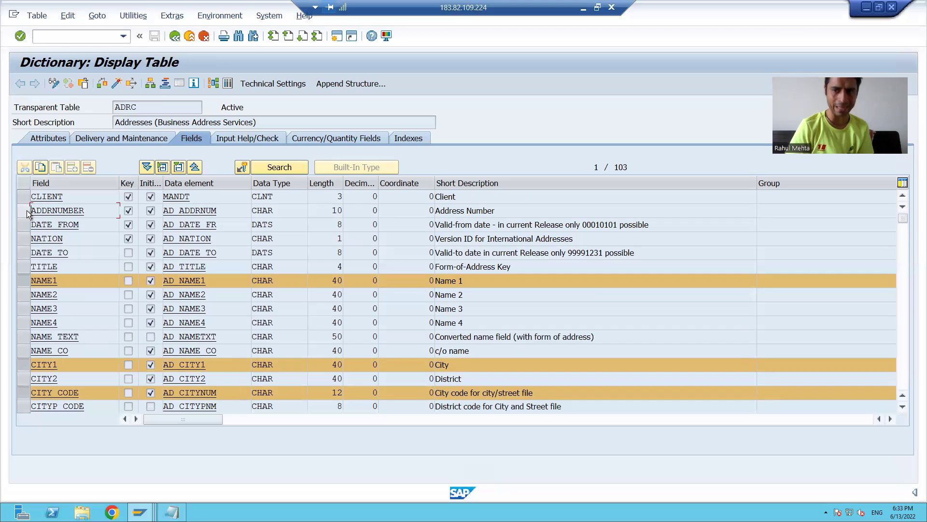
Switch to the ZSF_ORDER_28 form session, collapse the expanded window nodes, and create a new window under %PAGE1
key(alt+Tab)
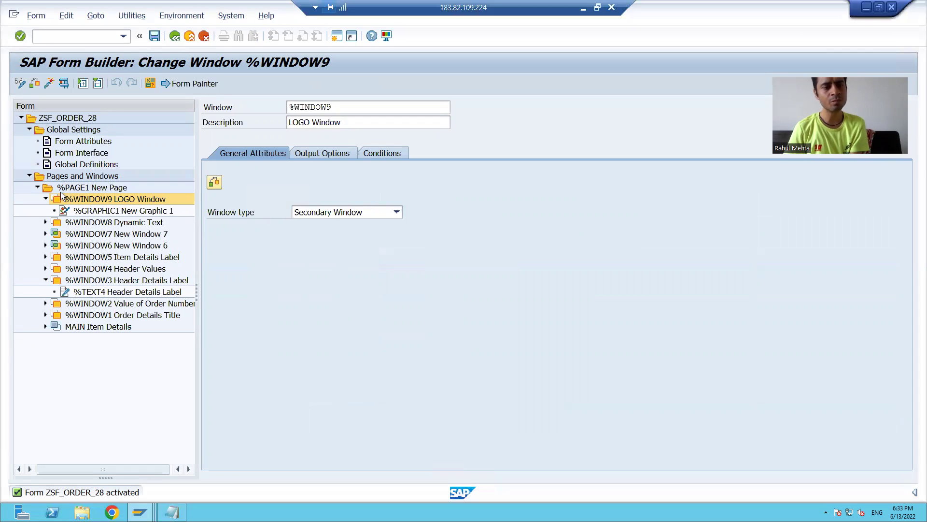
click(43, 199)
click(46, 269)
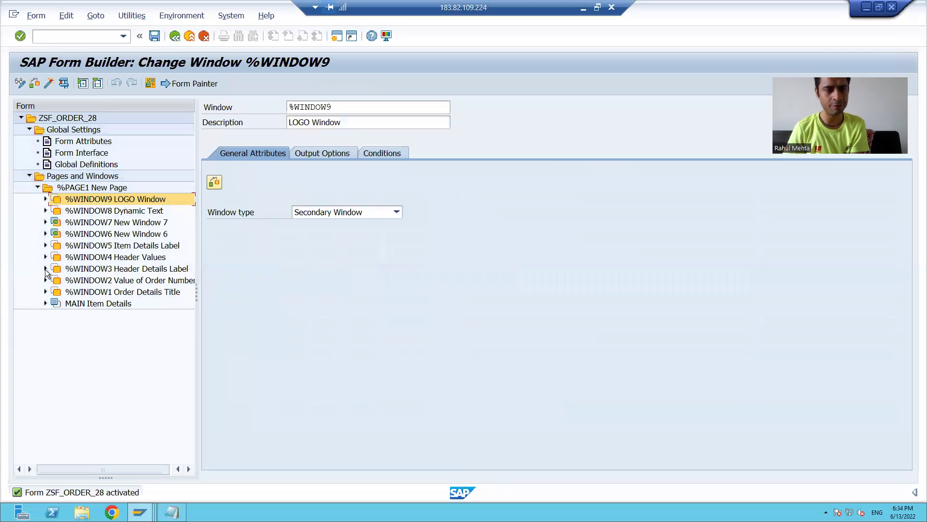
right_click(82, 187)
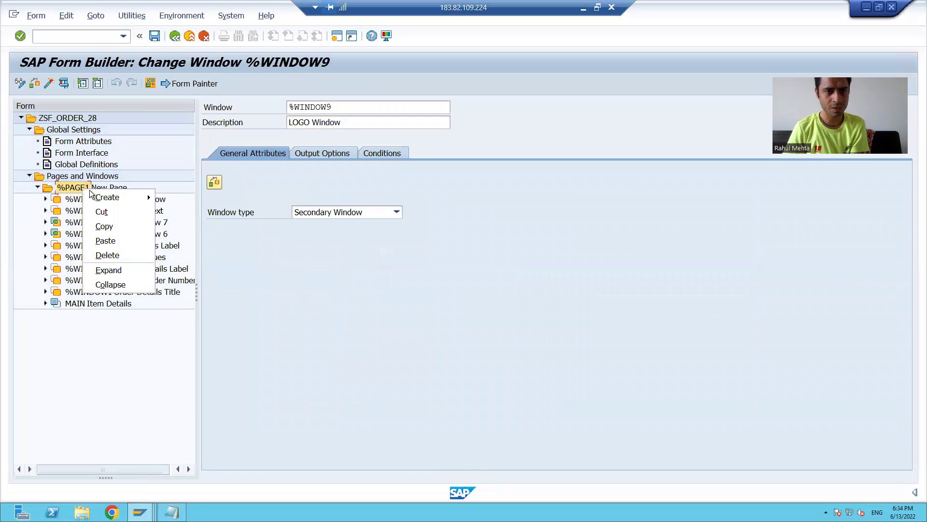
mouse_move(98, 197)
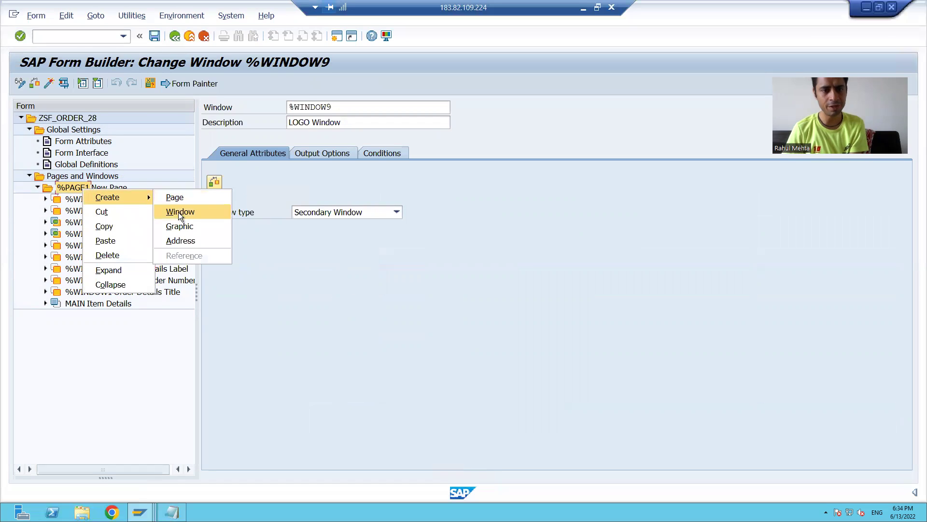
click(178, 212)
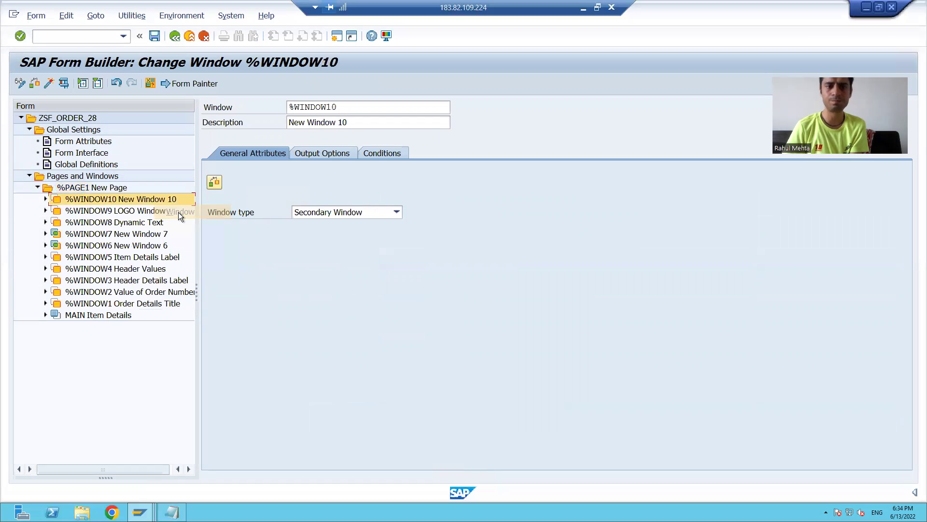
Replace the description of %WINDOW10 with "Address Window"
click(351, 122)
key(BackSpace)
key(BackSpace)
key(BackSpace)
key(BackSpace)
key(BackSpace)
key(BackSpace)
key(BackSpace)
key(BackSpace)
key(BackSpace)
key(BackSpace)
key(BackSpace)
key(BackSpace)
key(BackSpace)
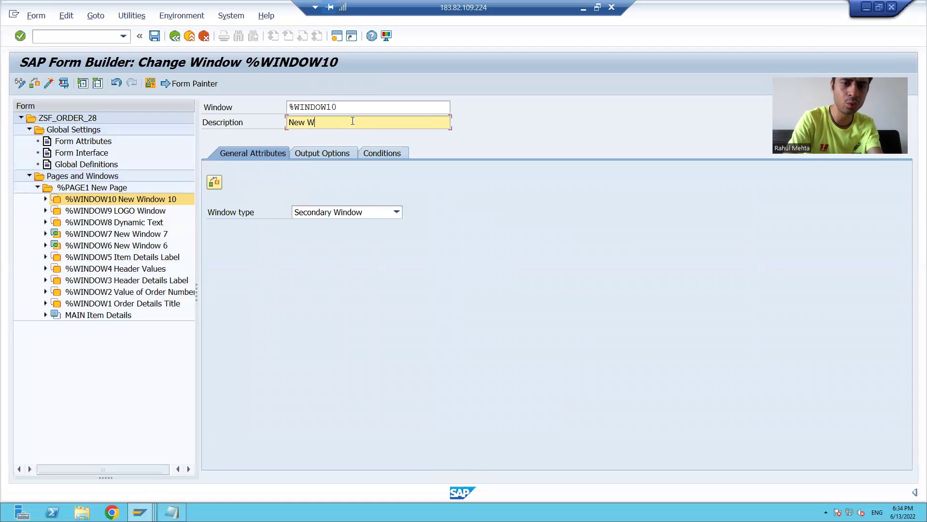
text(Add)
text(re)
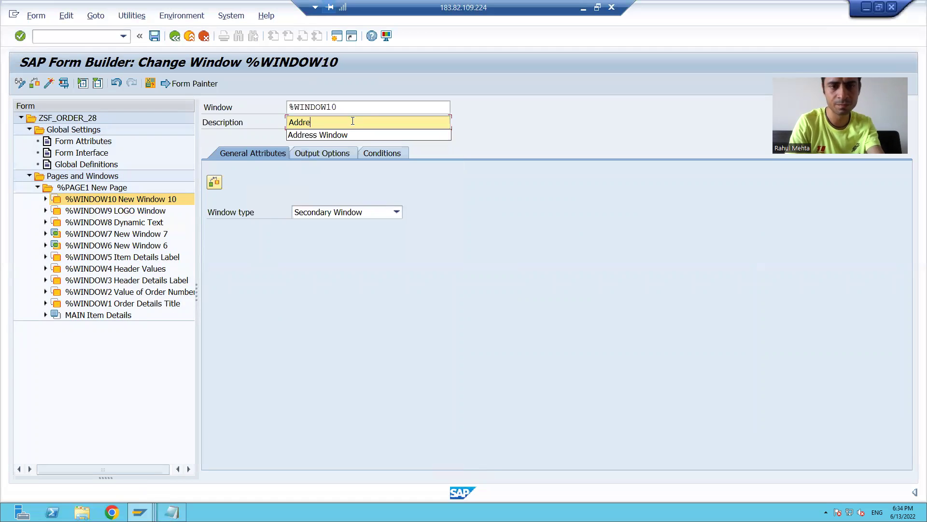
text(ss Window)
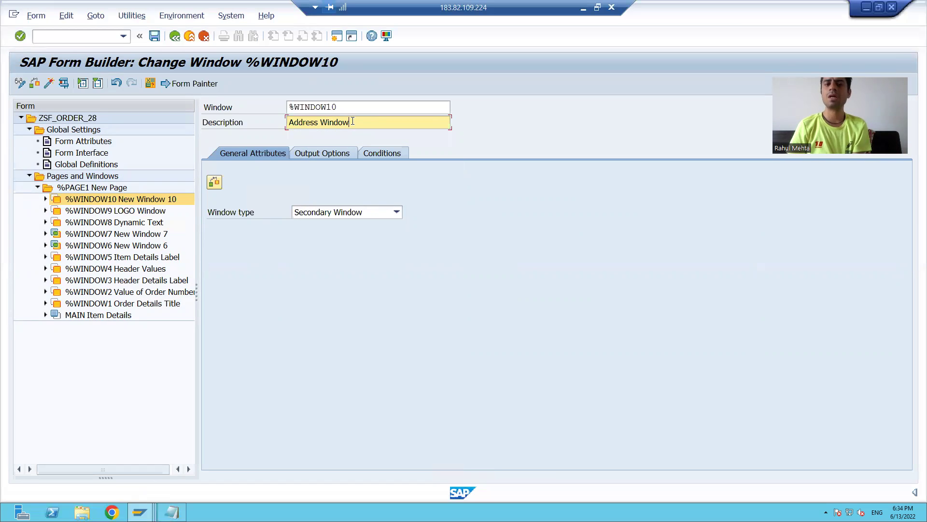
Use the Form Painter to place %WINDOW10 below %WINDOW8 and stretch it slightly taller and wider, then close the painter
click(178, 86)
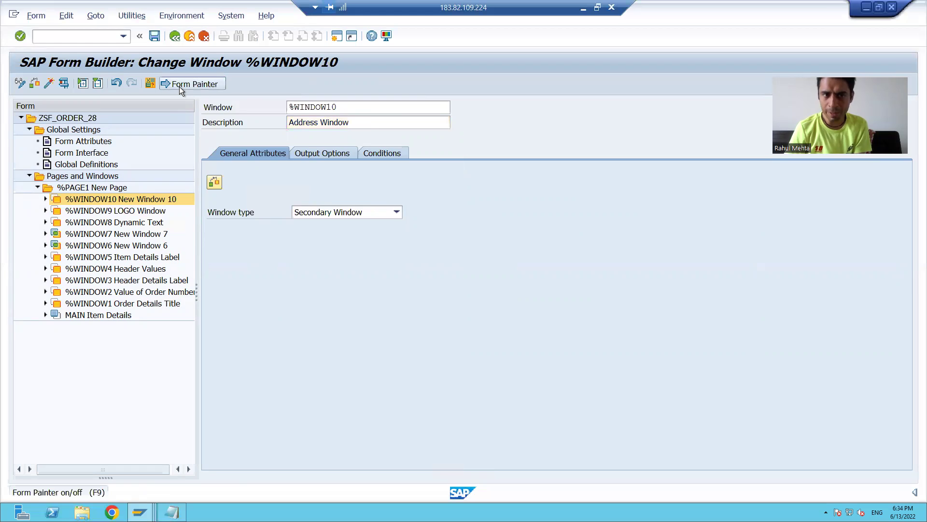
drag(286, 151, 706, 294)
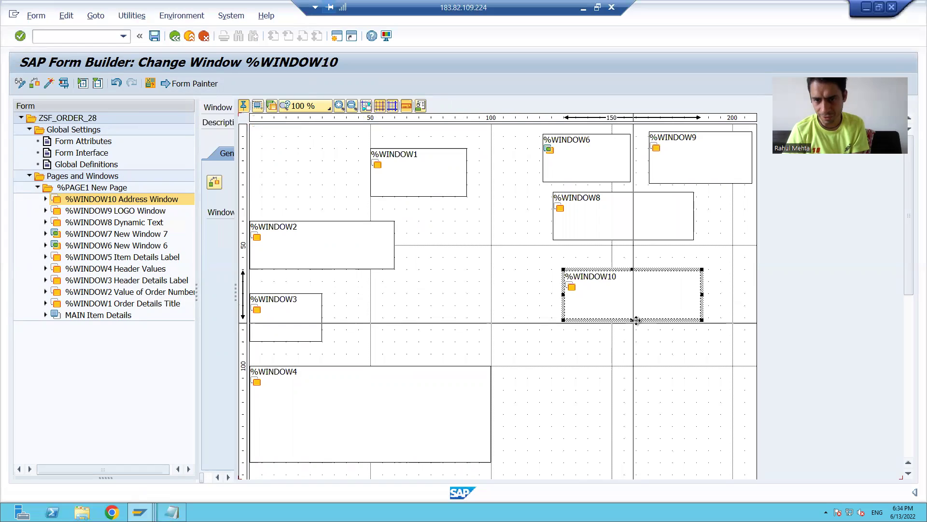
mouse_move(636, 319)
mouse_down()
mouse_move(628, 315)
mouse_move(629, 327)
mouse_up()
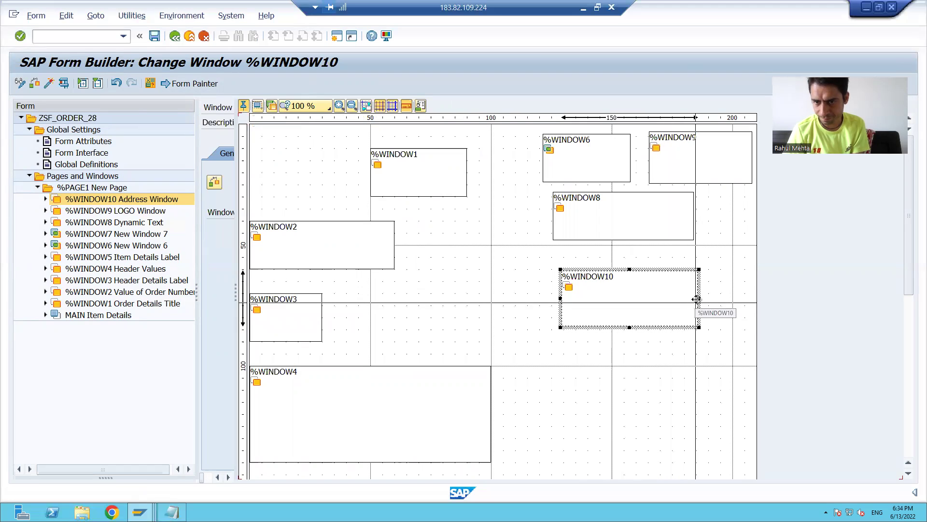
drag(697, 298, 708, 298)
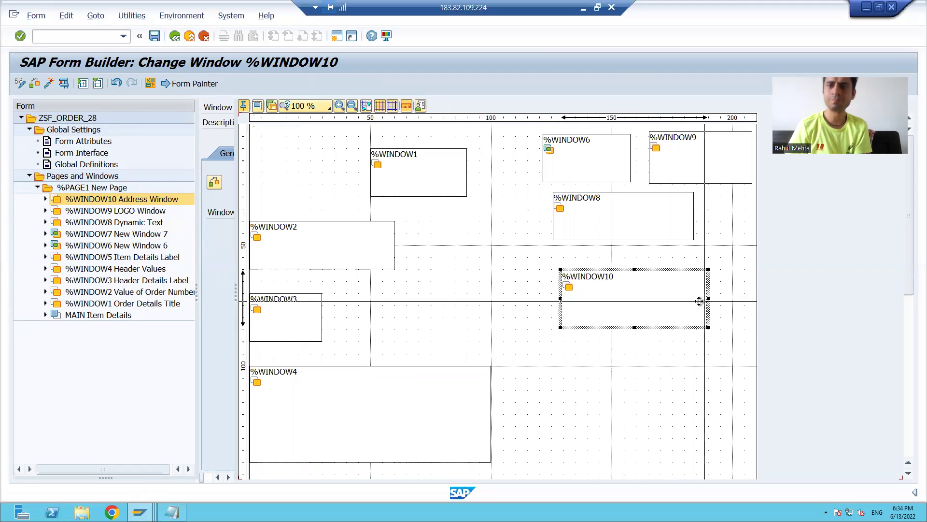
click(130, 199)
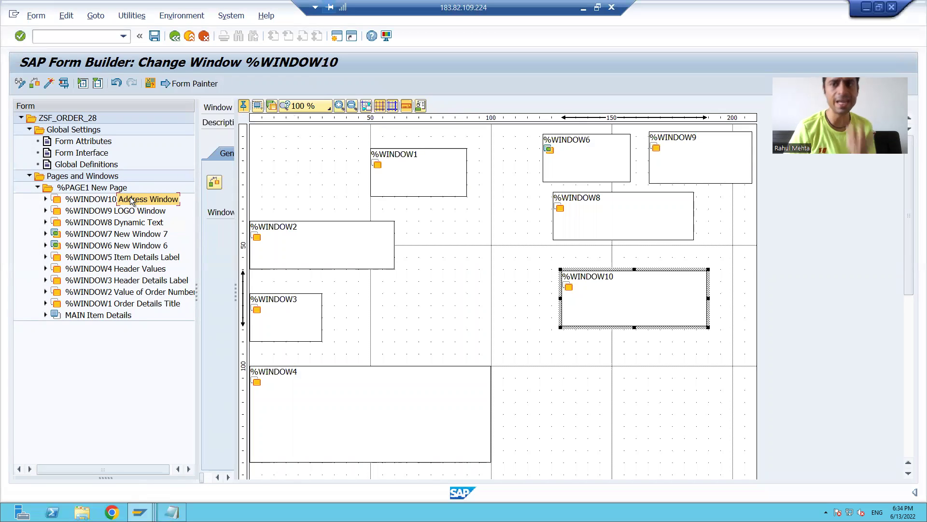
click(193, 83)
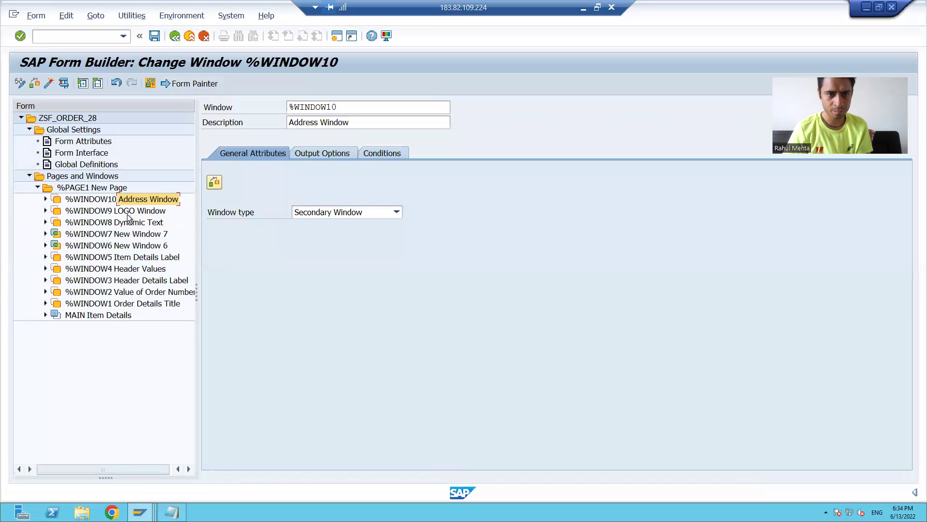
Create an Address node inside the %WINDOW10 Address Window
right_click(117, 198)
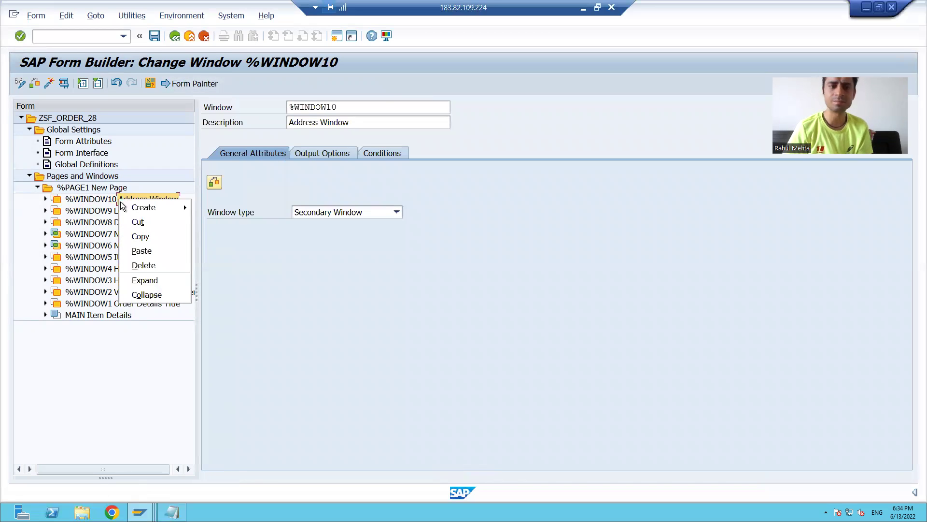
mouse_move(123, 207)
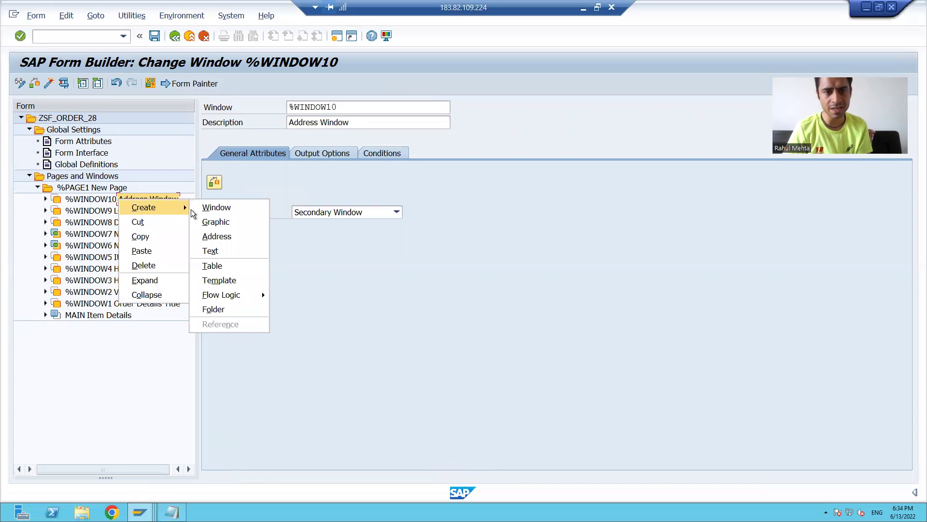
click(216, 237)
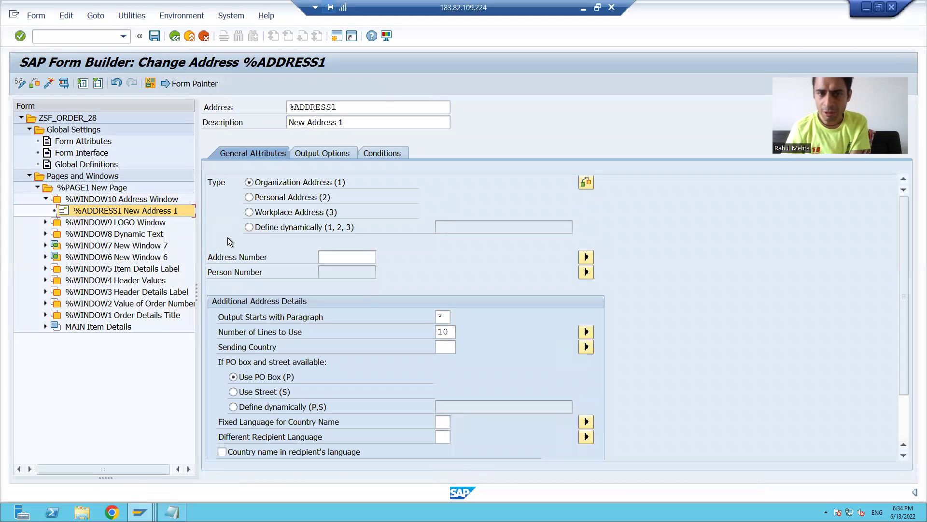
Set the Organization Address number of the %ADDRESS1 node to 25311, consulting the address search list, and activate the form
click(341, 256)
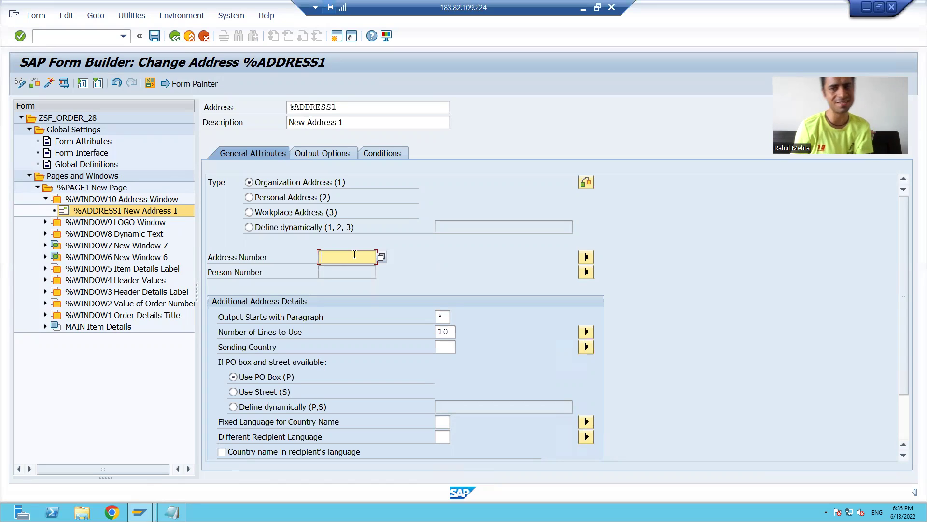
click(381, 258)
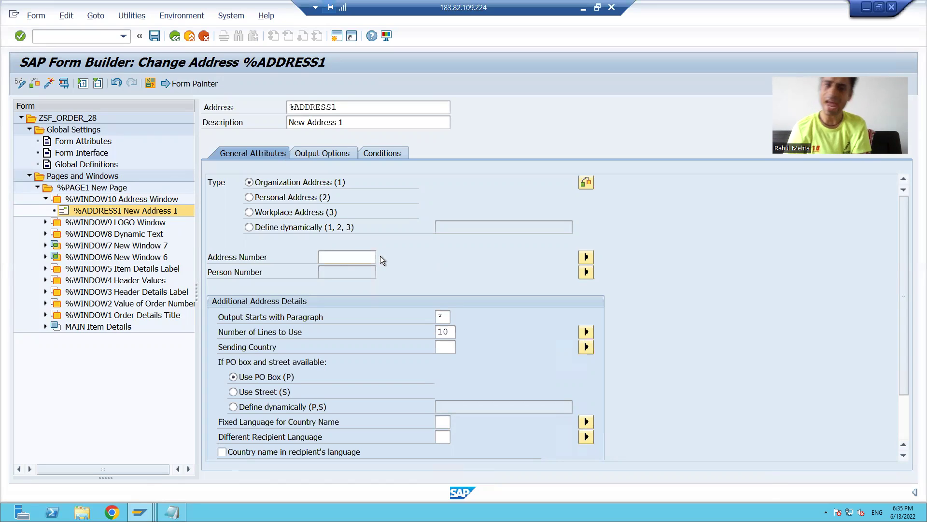
drag(456, 231, 467, 146)
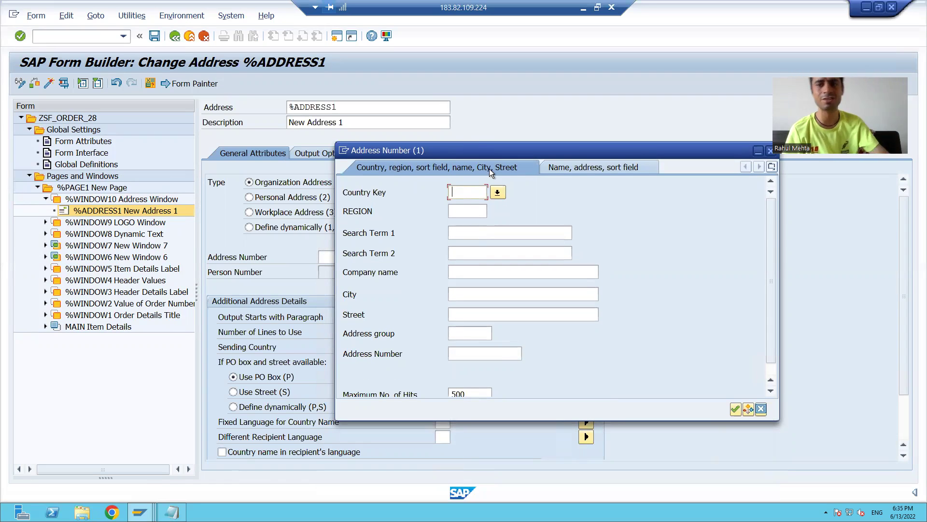
click(735, 409)
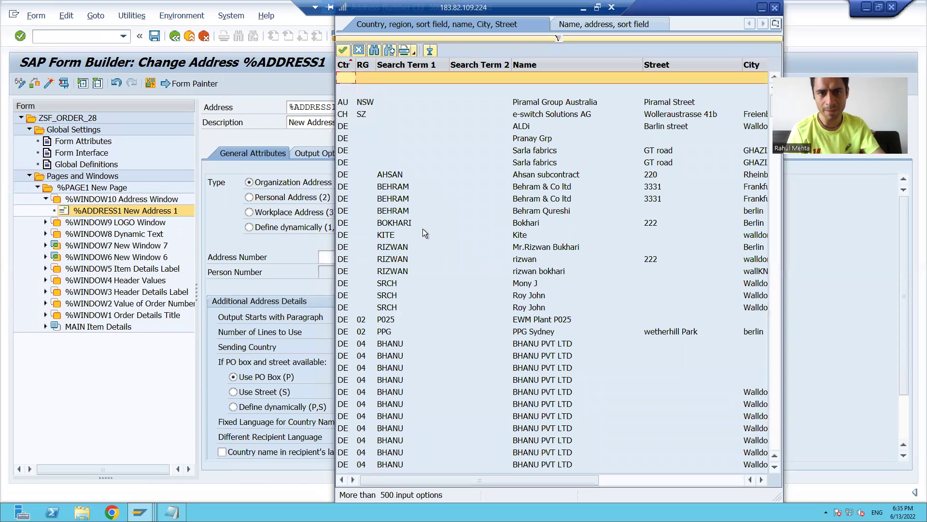
double_click(366, 178)
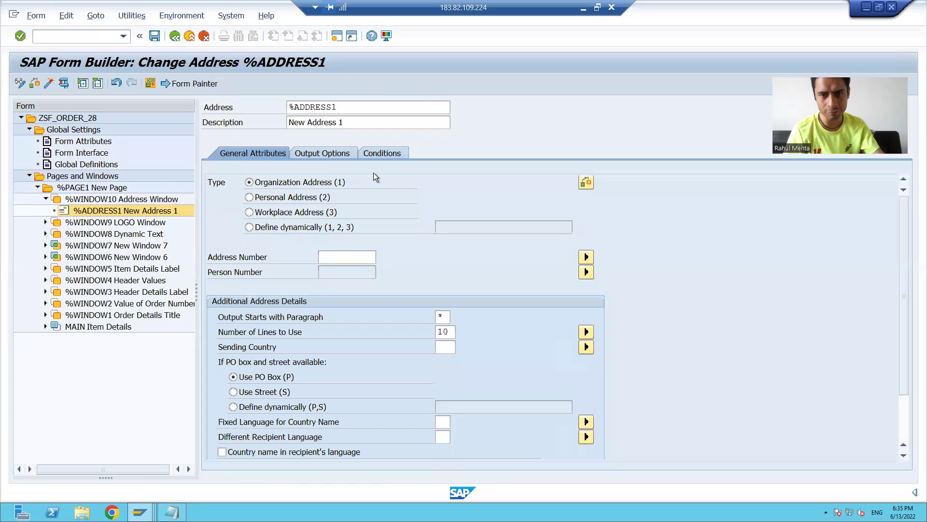
click(364, 259)
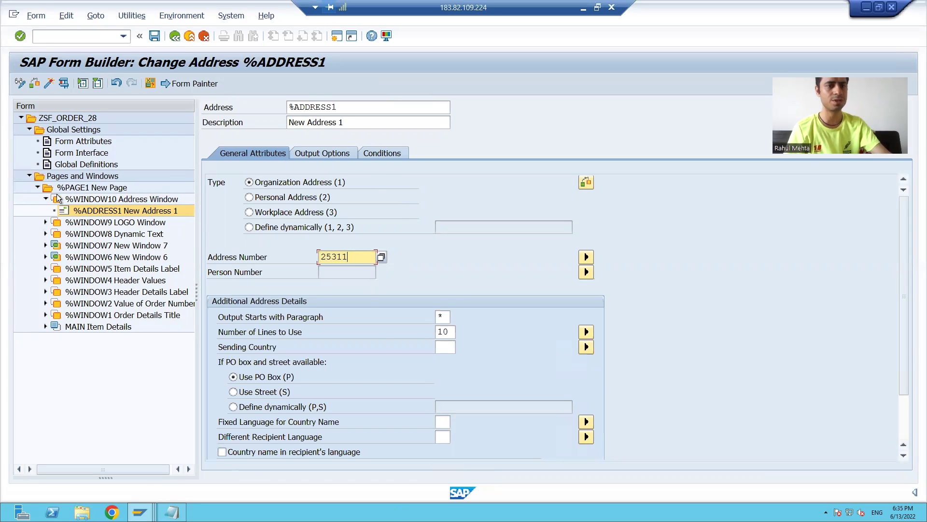
click(48, 84)
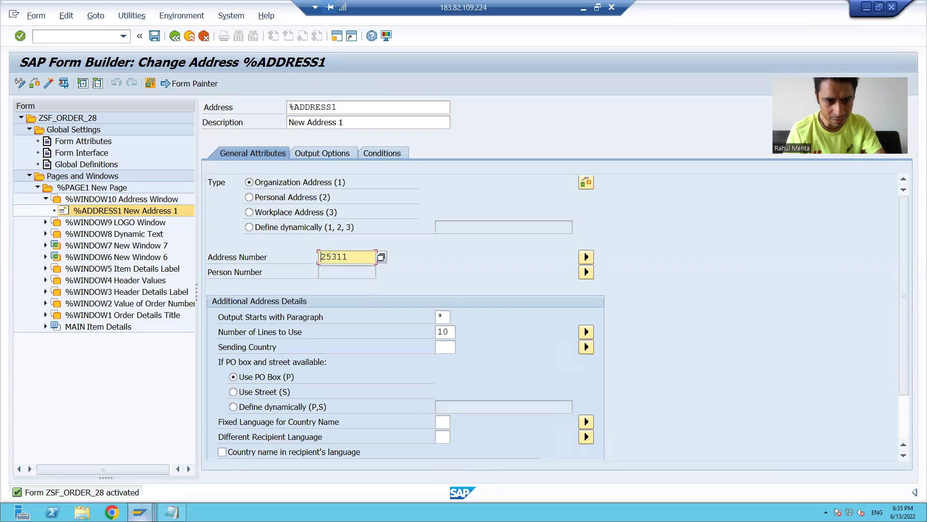
Switch to the ADRC table session and query its contents for ADDRNUMBER 25311
mouse_move(140, 511)
click(248, 465)
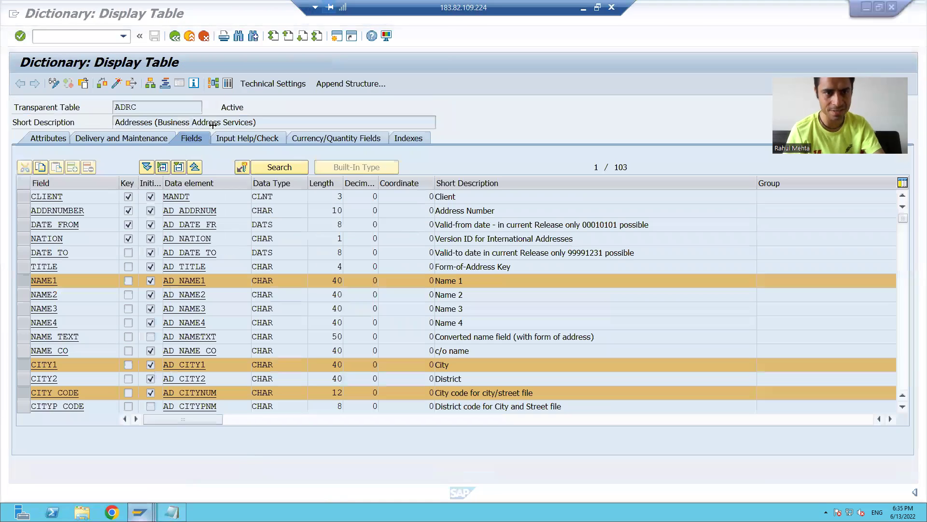
click(228, 84)
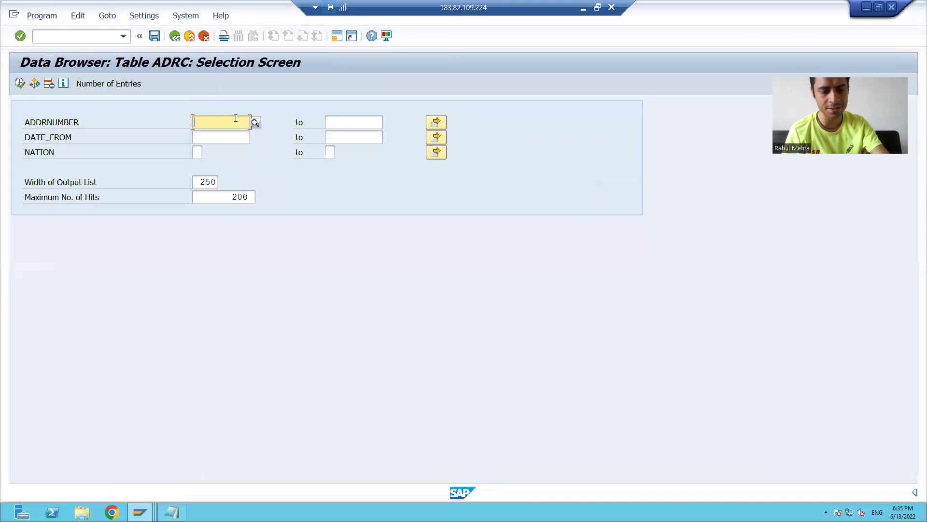
text(25311)
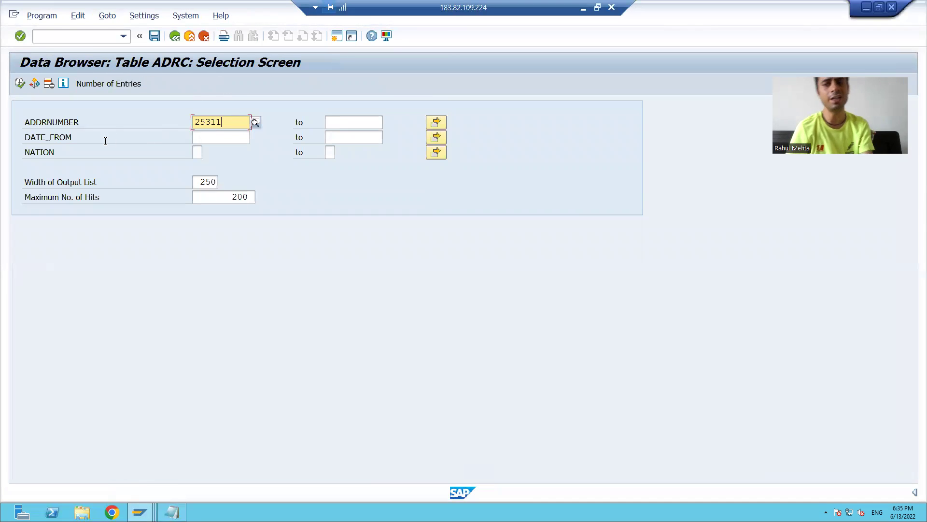
click(21, 86)
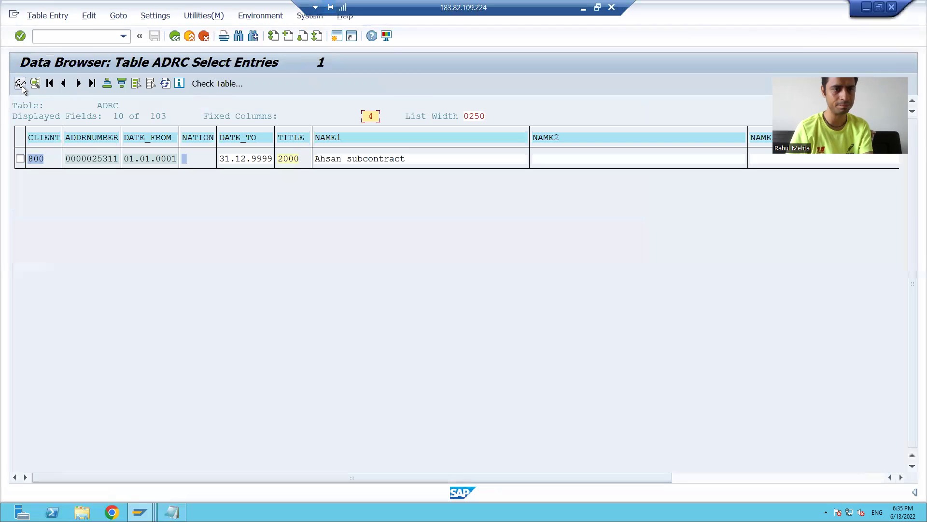
Open the found ADRC entry in detail and examine its name, city and postal code fields
click(21, 160)
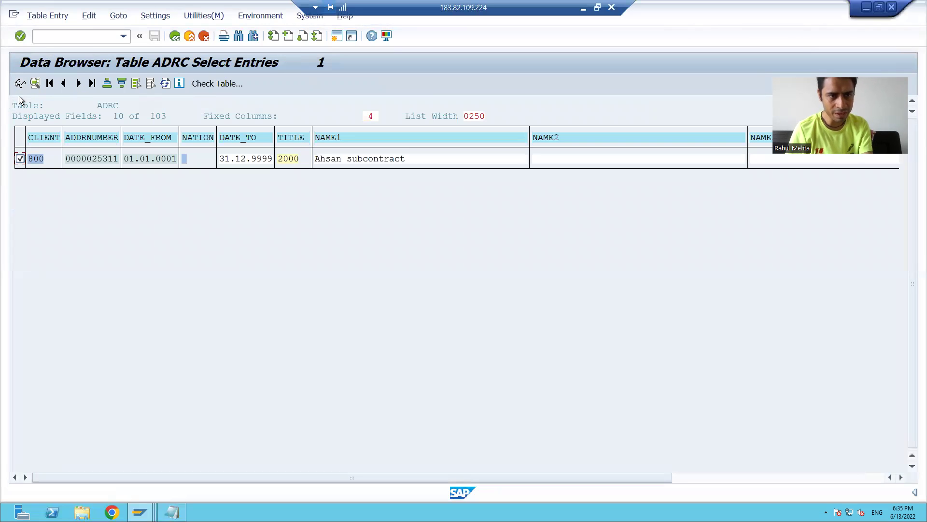
click(19, 83)
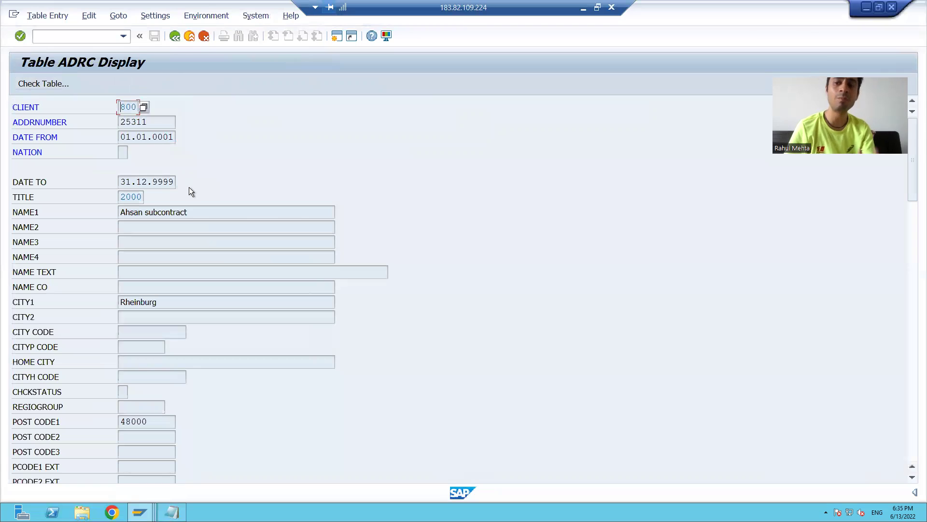
click(193, 213)
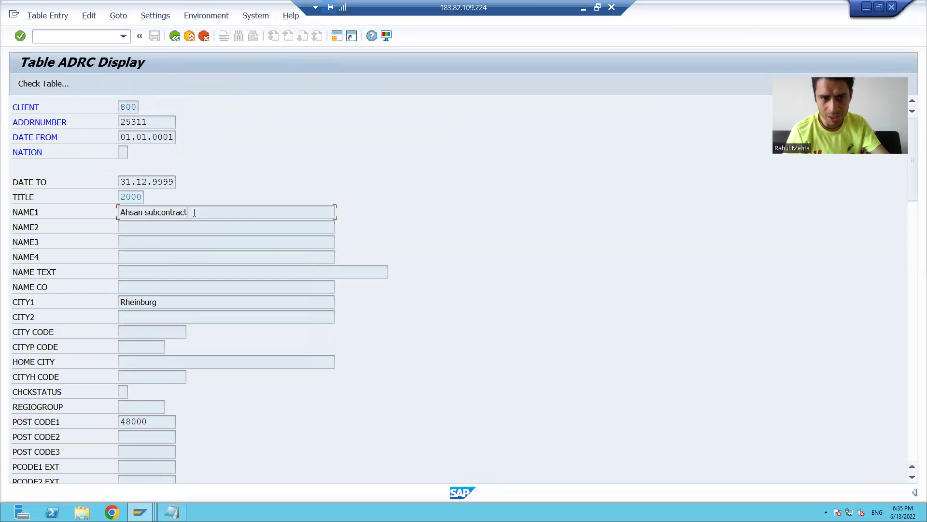
click(169, 304)
click(155, 421)
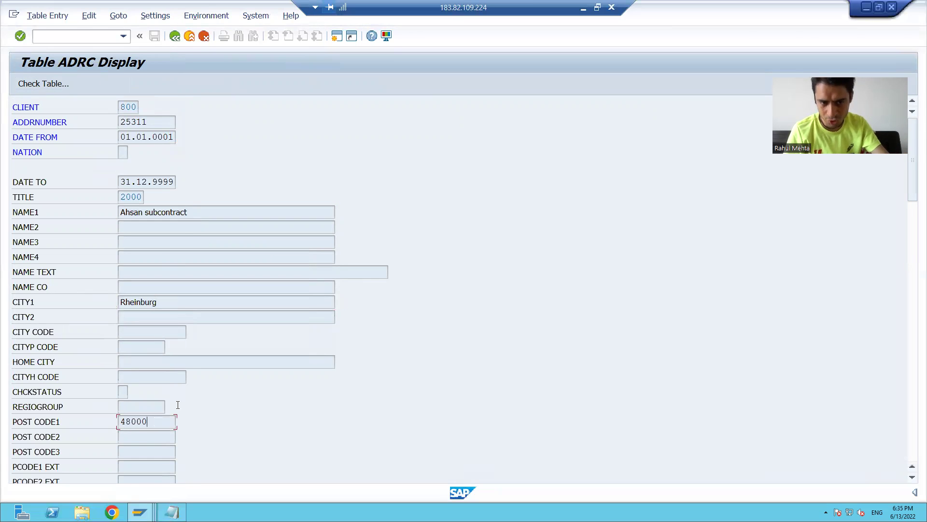
scroll(187, 378, down, 3)
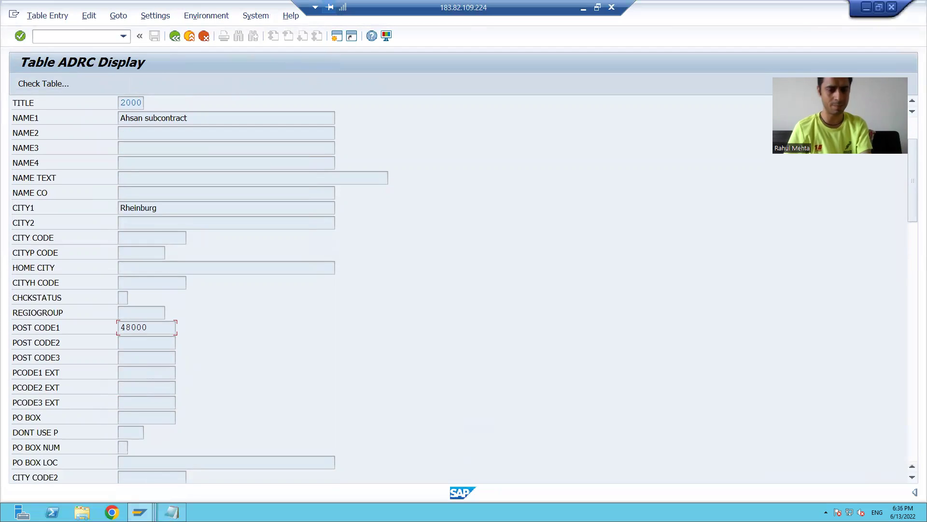
Return to the Form Builder session and open transaction SE38 in a new session
click(140, 512)
click(262, 474)
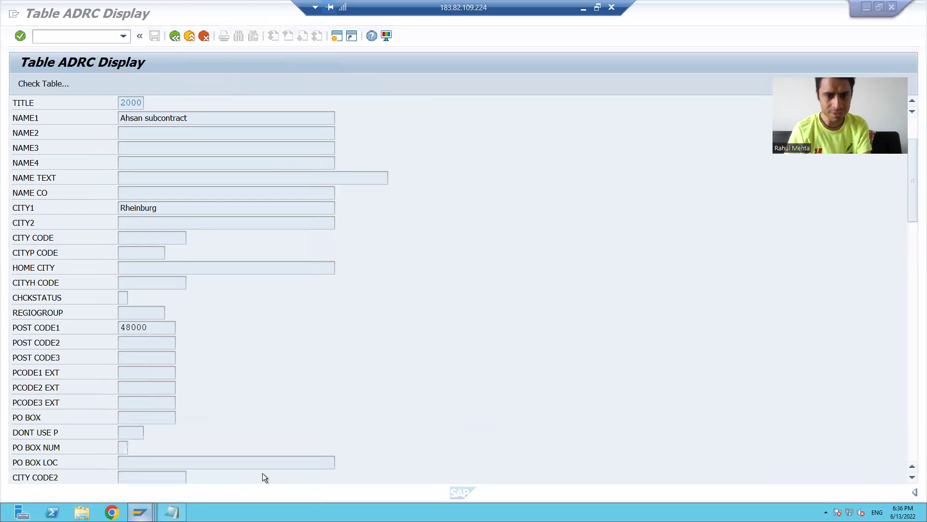
click(139, 512)
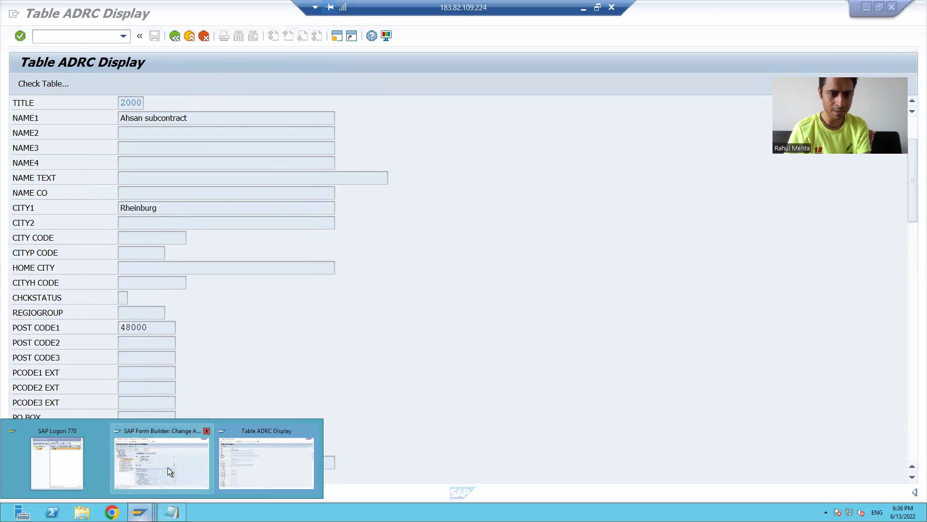
click(167, 468)
text(/osd38)
key(BackSpace)
key(BackSpace)
key(BackSpace)
text(e38)
key(Return)
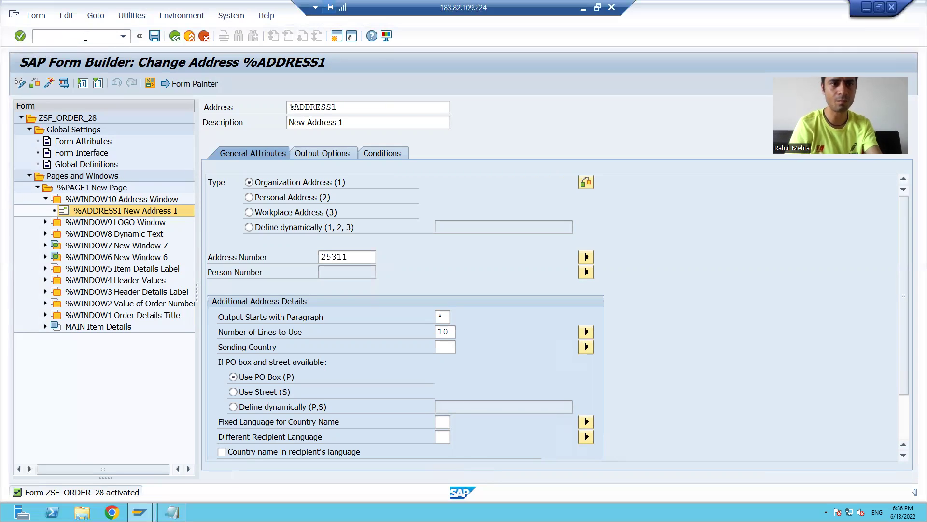
Run ZSF_DRIVER_PROGRAM_28 with dynamic text "This is Second Run" and show the print preview for output device LP01
click(48, 83)
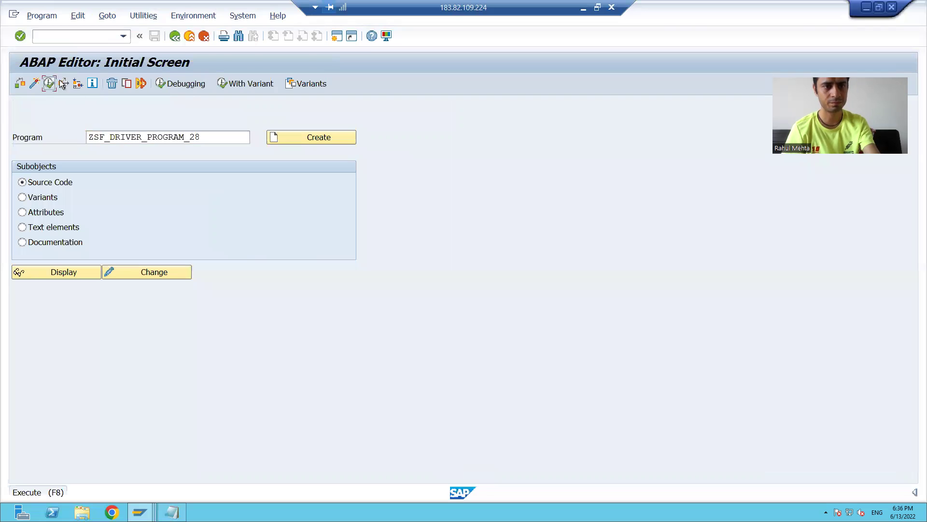
click(218, 120)
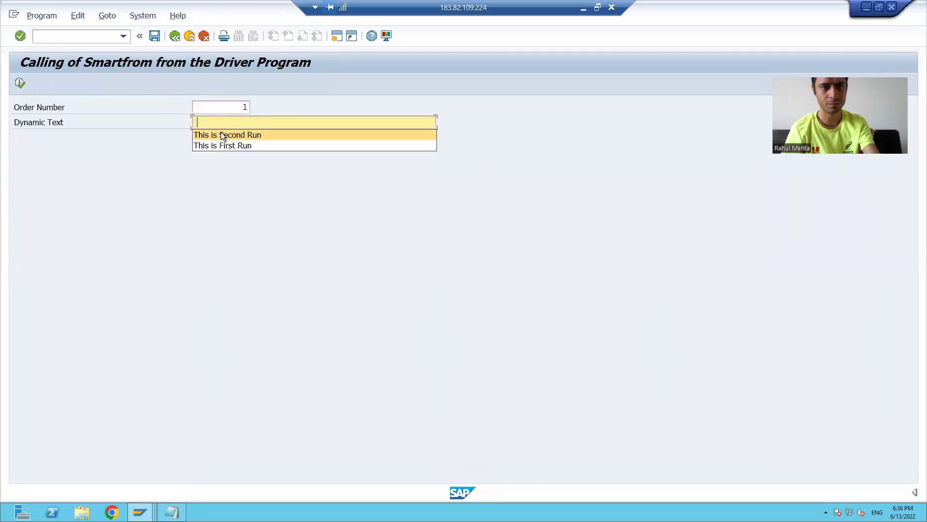
click(219, 132)
click(19, 83)
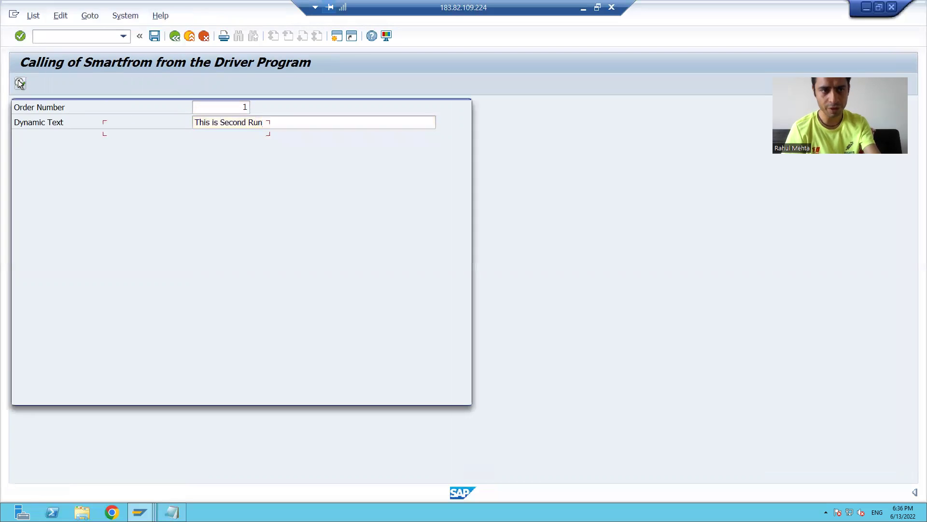
text(LP01)
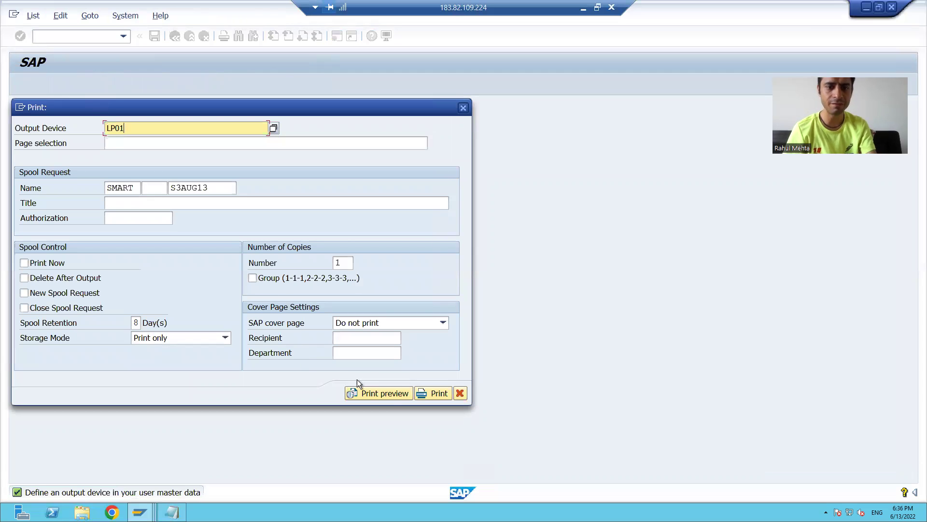
click(370, 391)
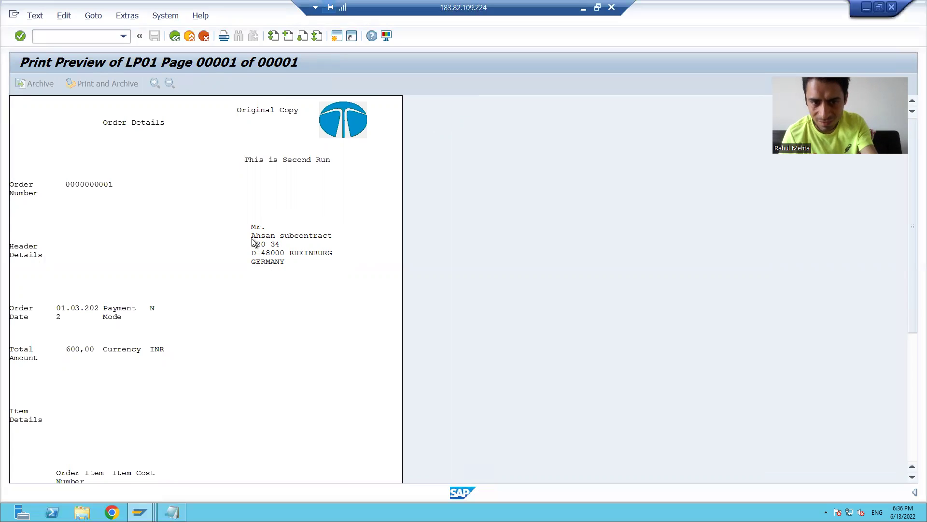
Compare the NAME1 and CITY1 fields of the ADRC record with the address block in the print preview
key(F3)
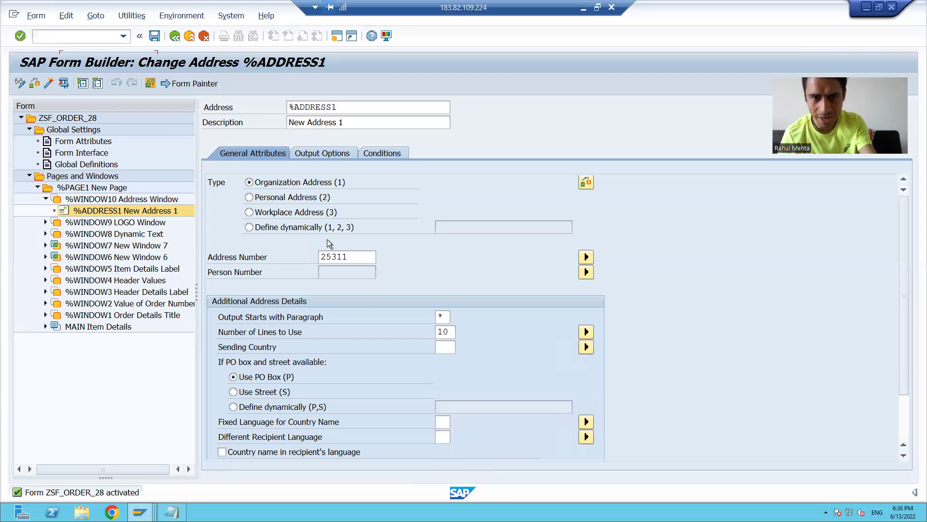
mouse_move(139, 512)
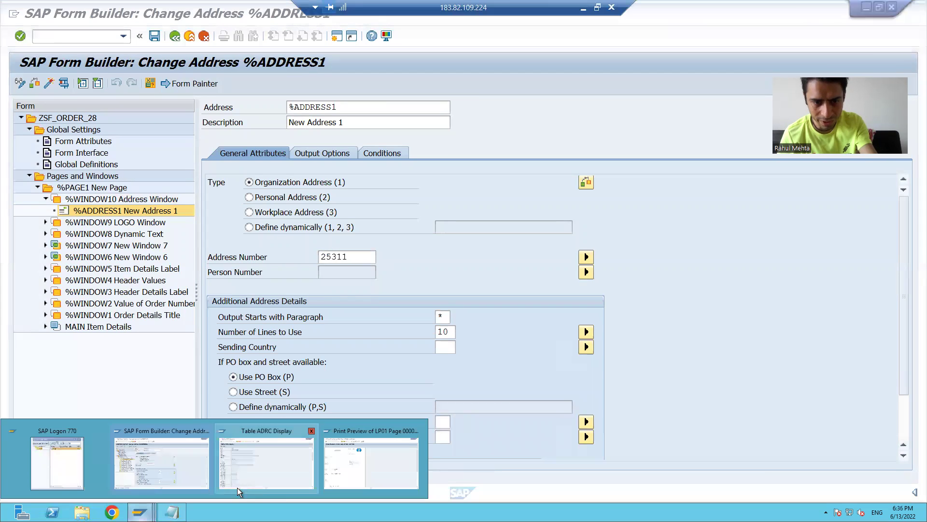
click(257, 466)
scroll(191, 167, up, 2)
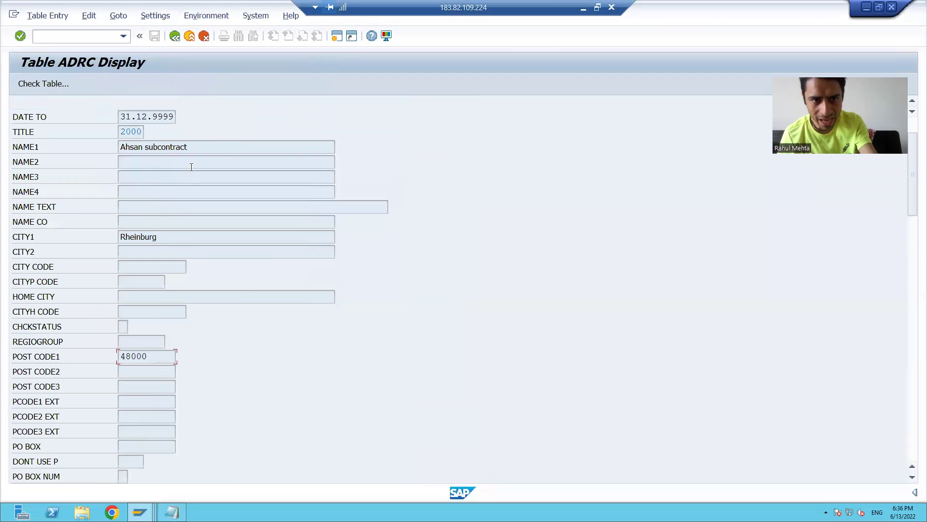
drag(199, 145, 125, 150)
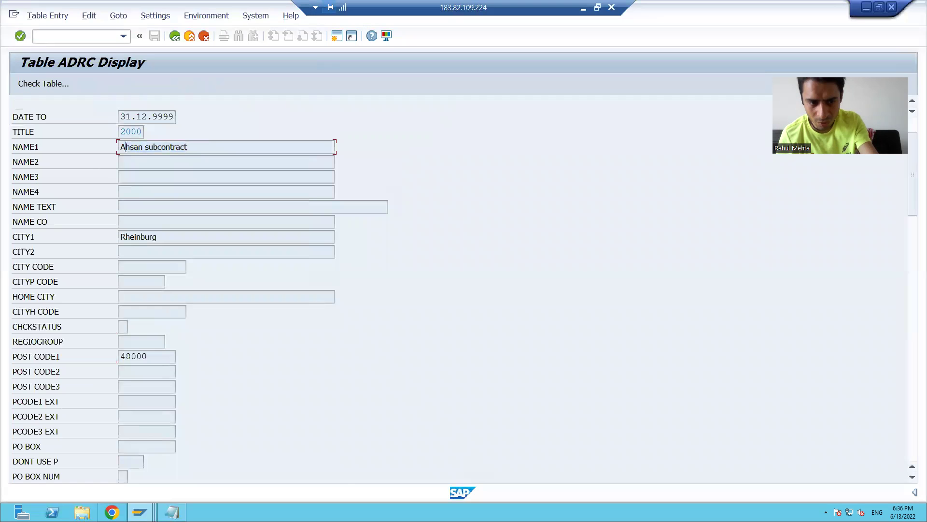
mouse_move(140, 512)
click(350, 459)
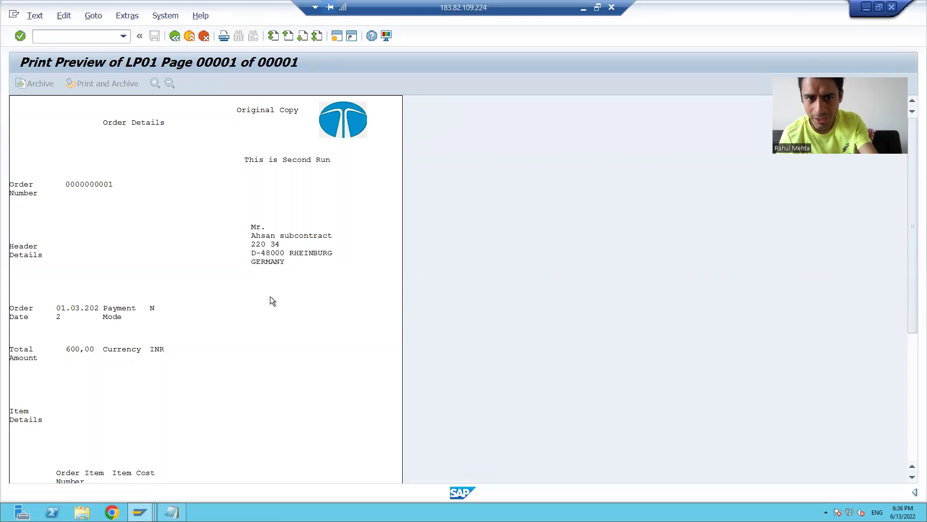
key(alt+Tab)
key(alt+Tab)
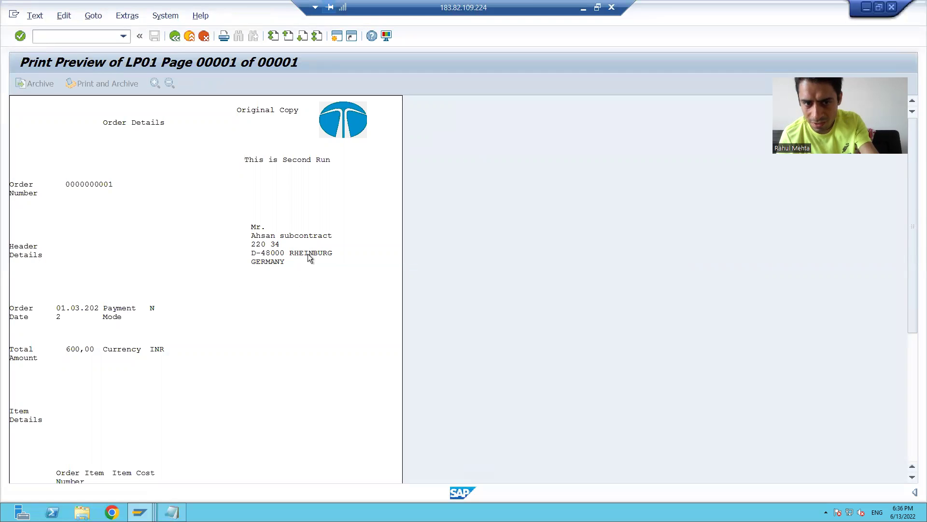
key(alt+Tab)
click(156, 235)
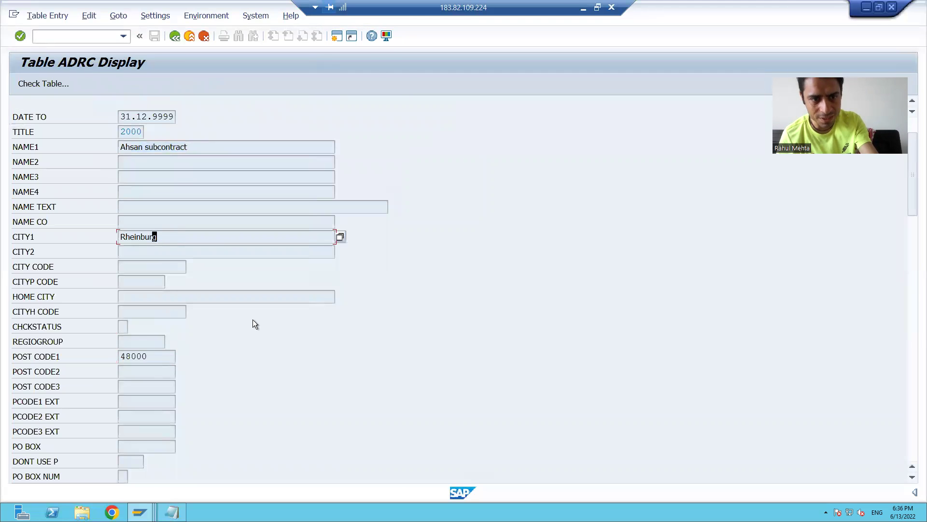
key(alt+Tab)
key(alt+Tab)
Check the ADRC record's street, house number and country against the previewed address, finishing on the print preview
scroll(314, 345, down, 1)
scroll(312, 340, down, 4)
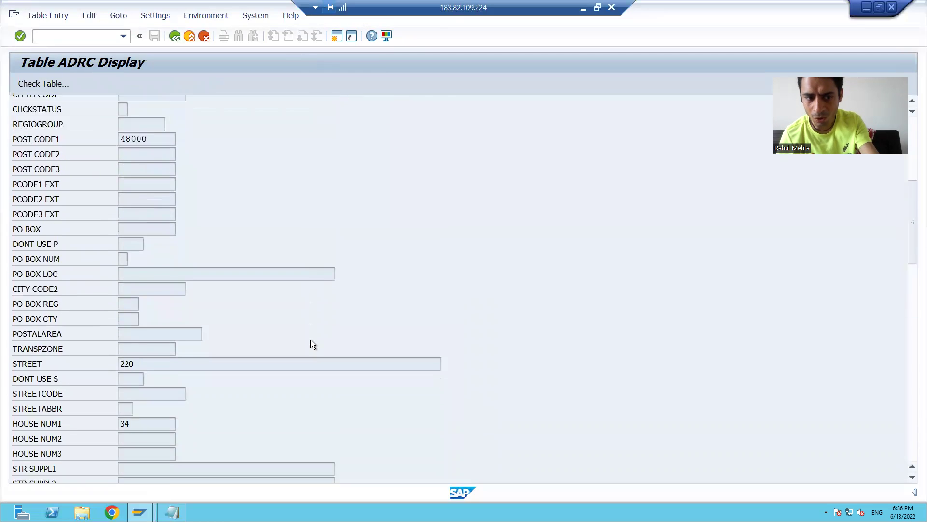
scroll(311, 340, down, 4)
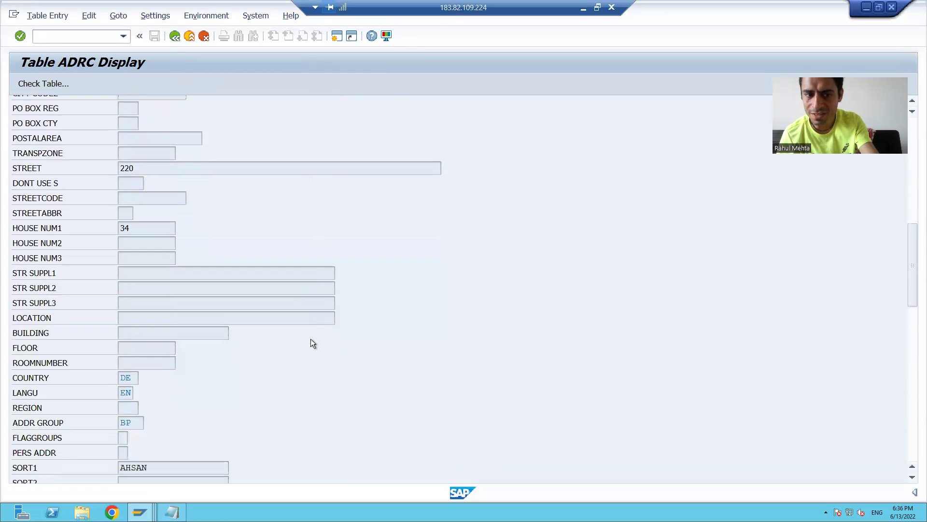
scroll(313, 343, down, 3)
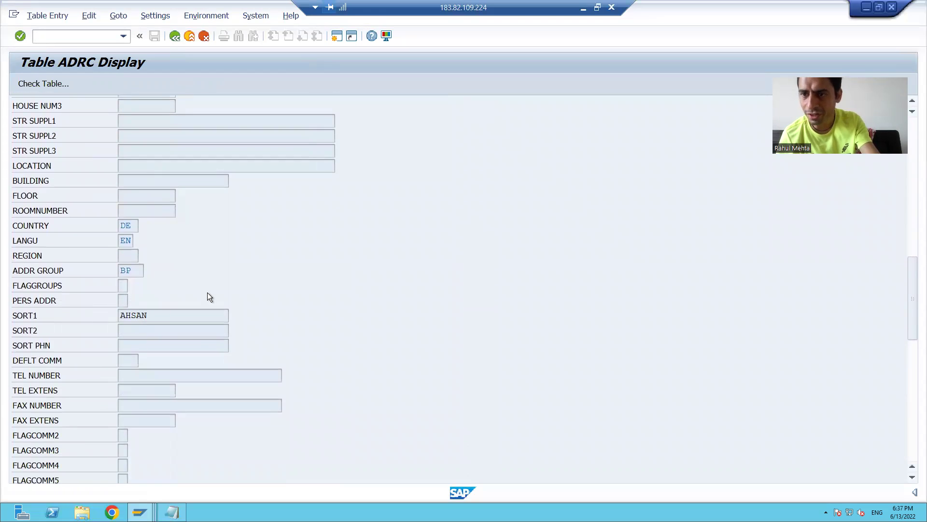
key(alt+Tab)
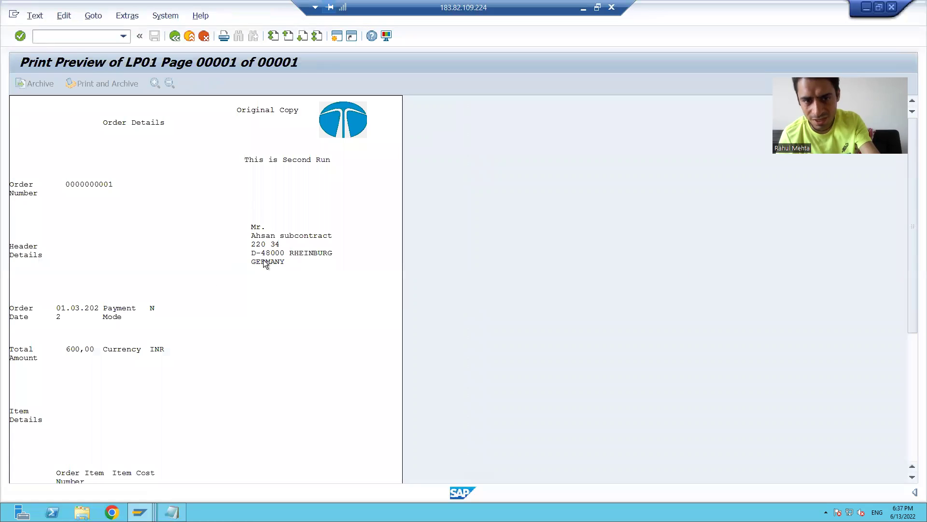
key(alt+Tab)
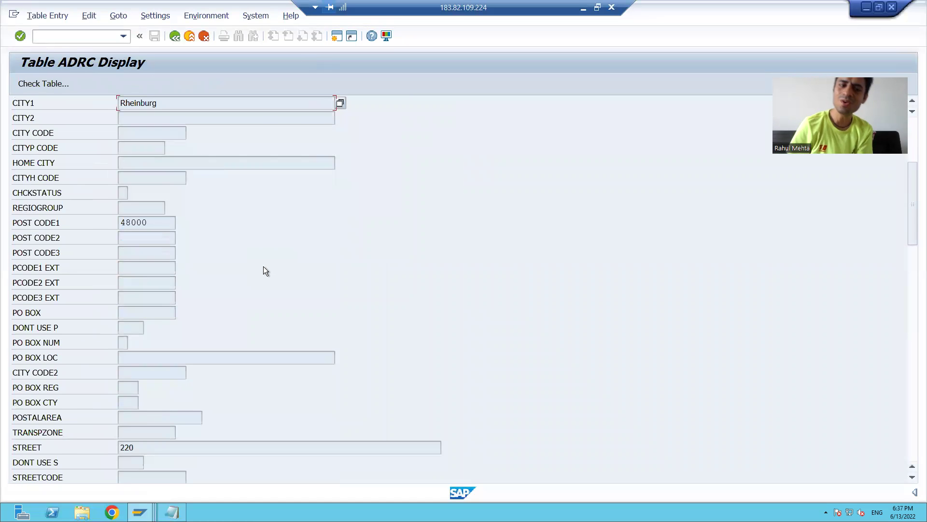
scroll(263, 268, down, 5)
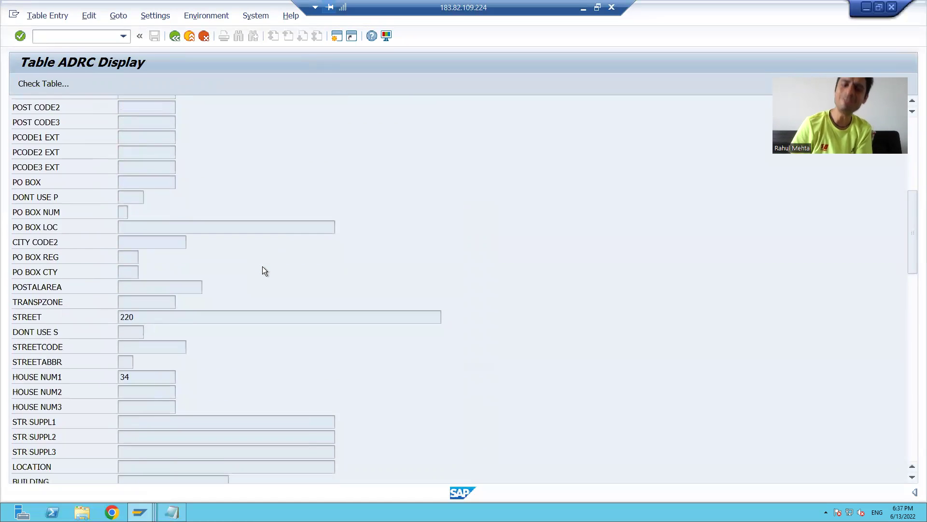
scroll(256, 262, up, 5)
scroll(246, 253, up, 6)
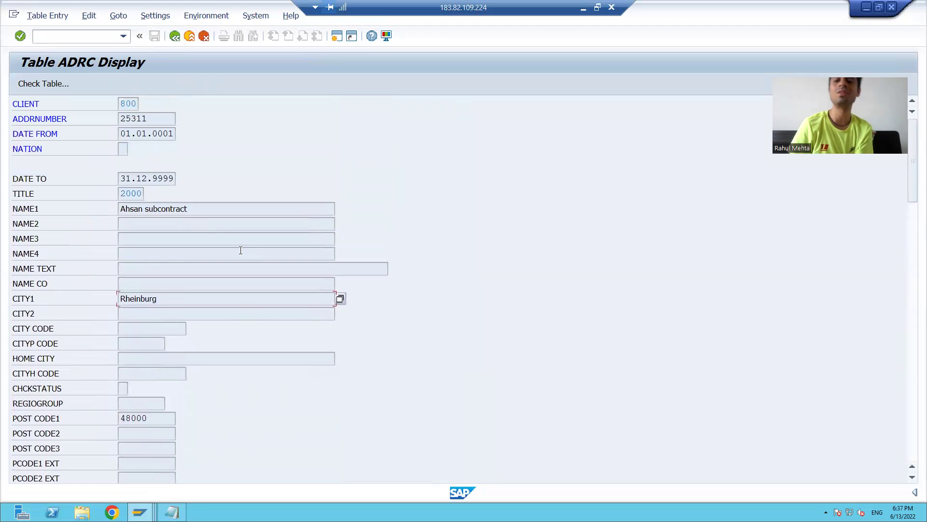
key(F3)
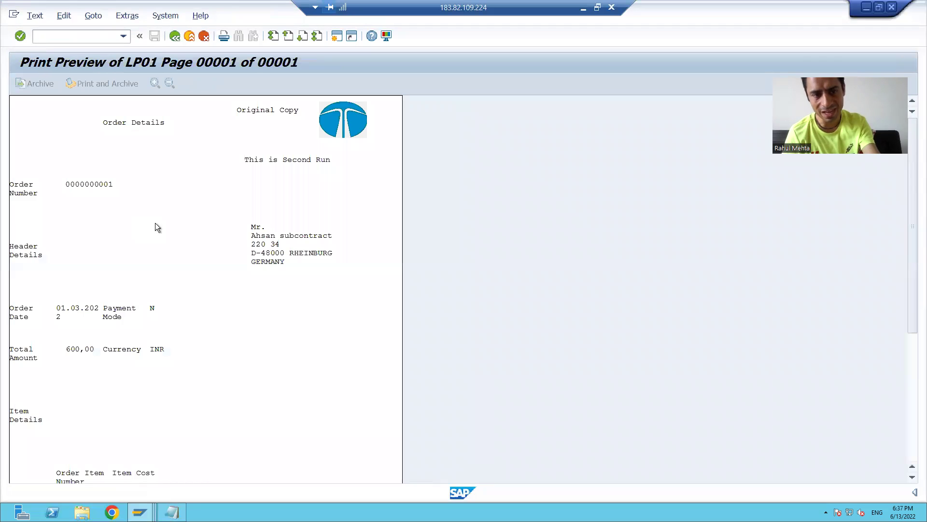